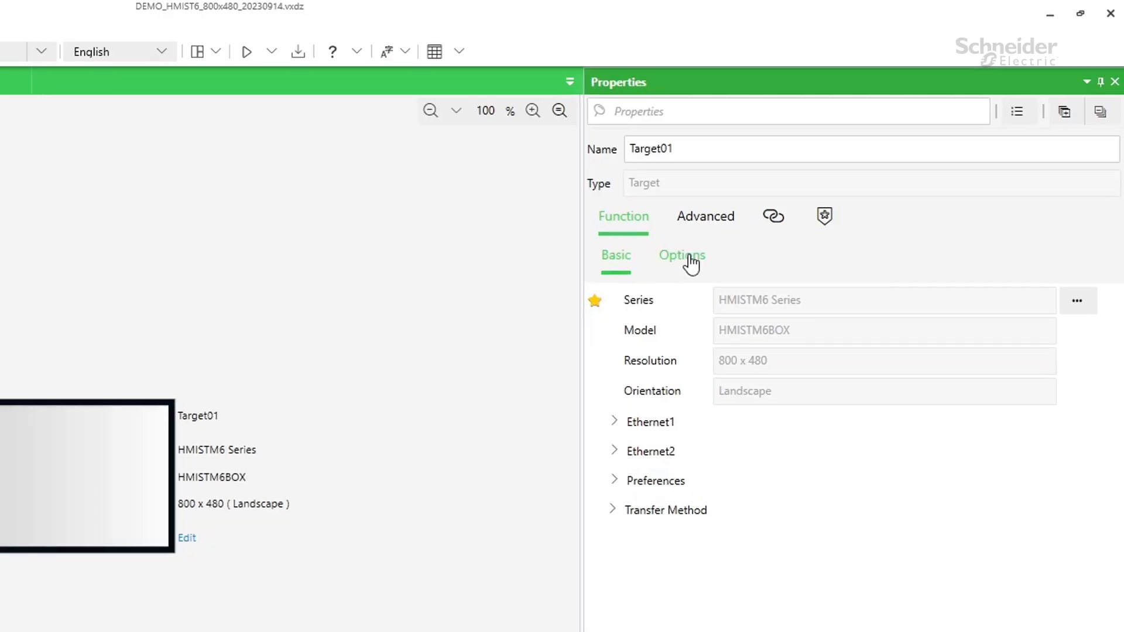
Step: Tick Enable Web Viewer and EcoStruxure Secure Connect Enable in Target01's Advanced > Data Access properties
{"action": "left_click", "coordinate": [869, 138]}
{"action": "left_click", "coordinate": [695, 270]}
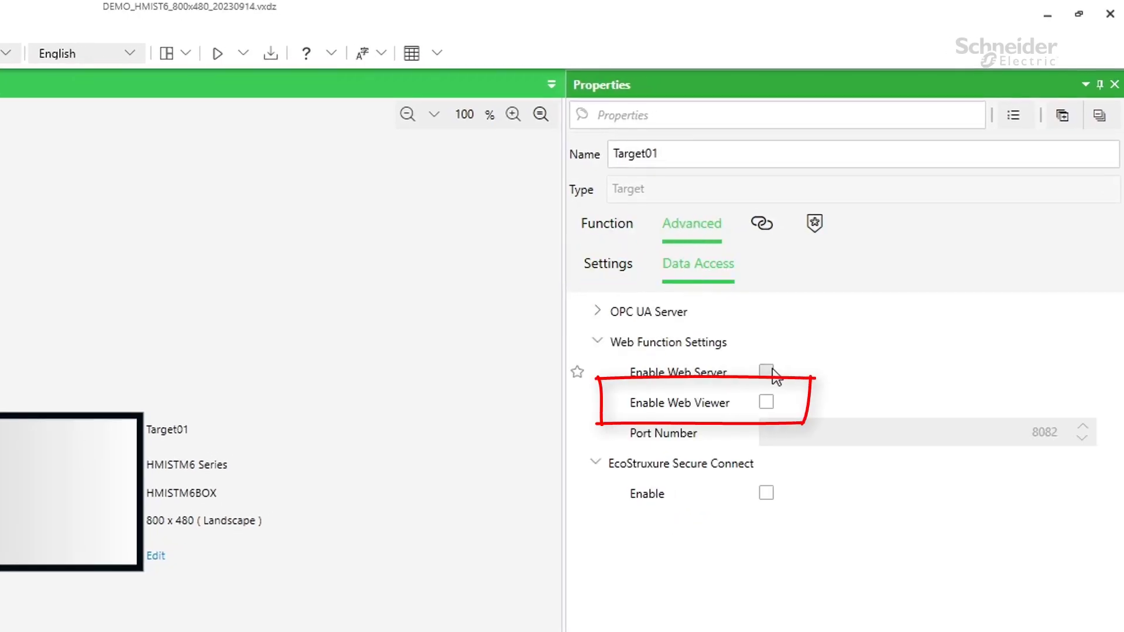
{"action": "left_click", "coordinate": [768, 403]}
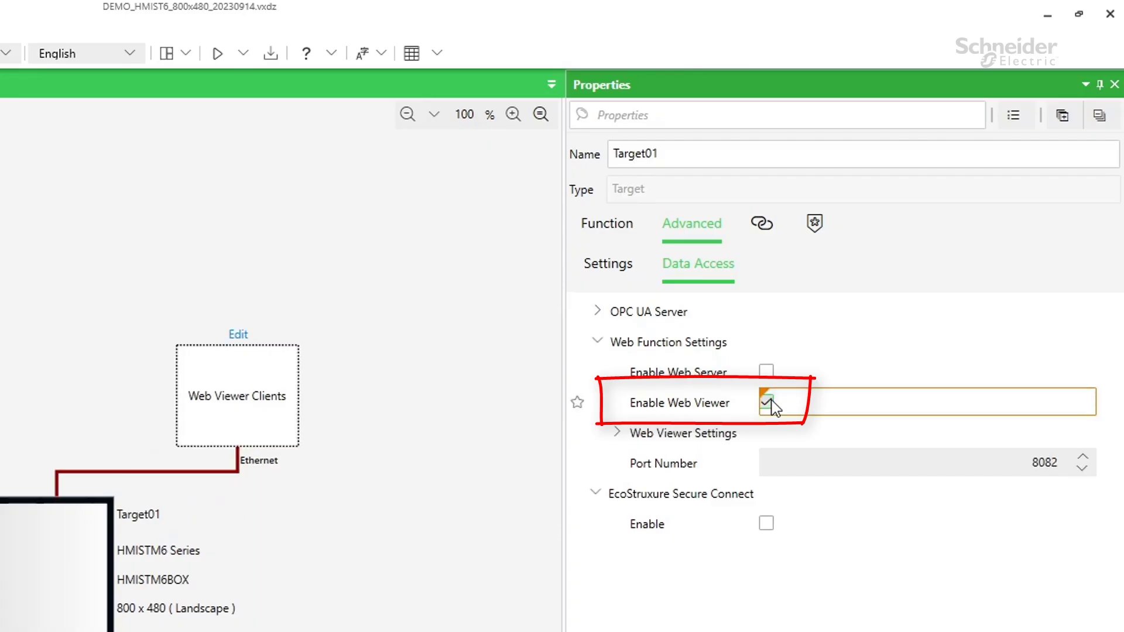
{"action": "left_click", "coordinate": [617, 433]}
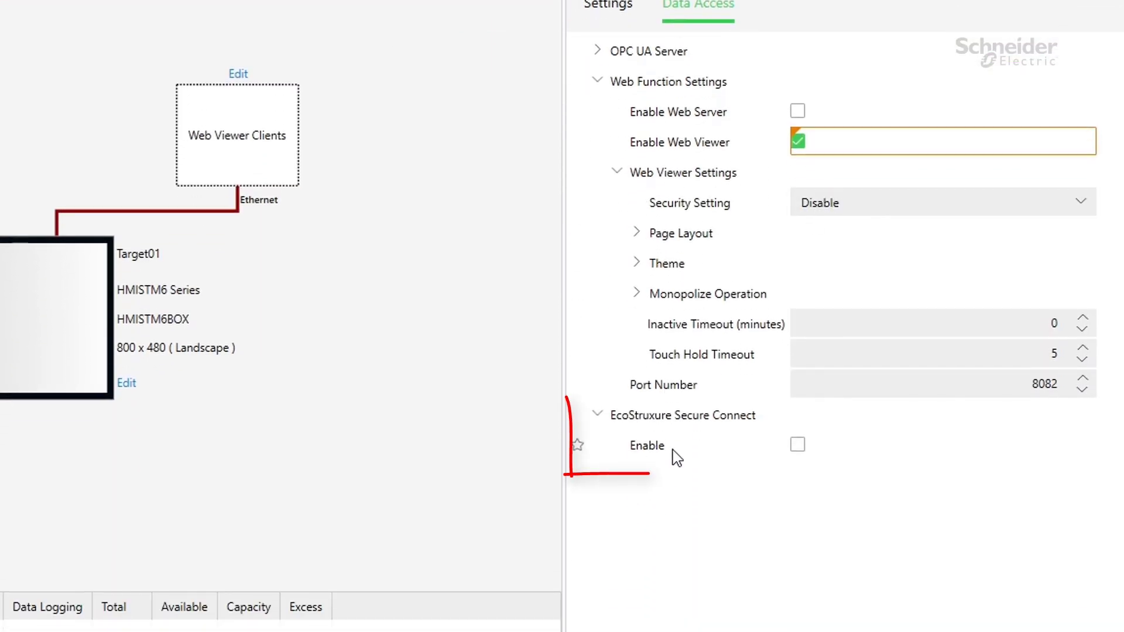
{"action": "left_click", "coordinate": [799, 448]}
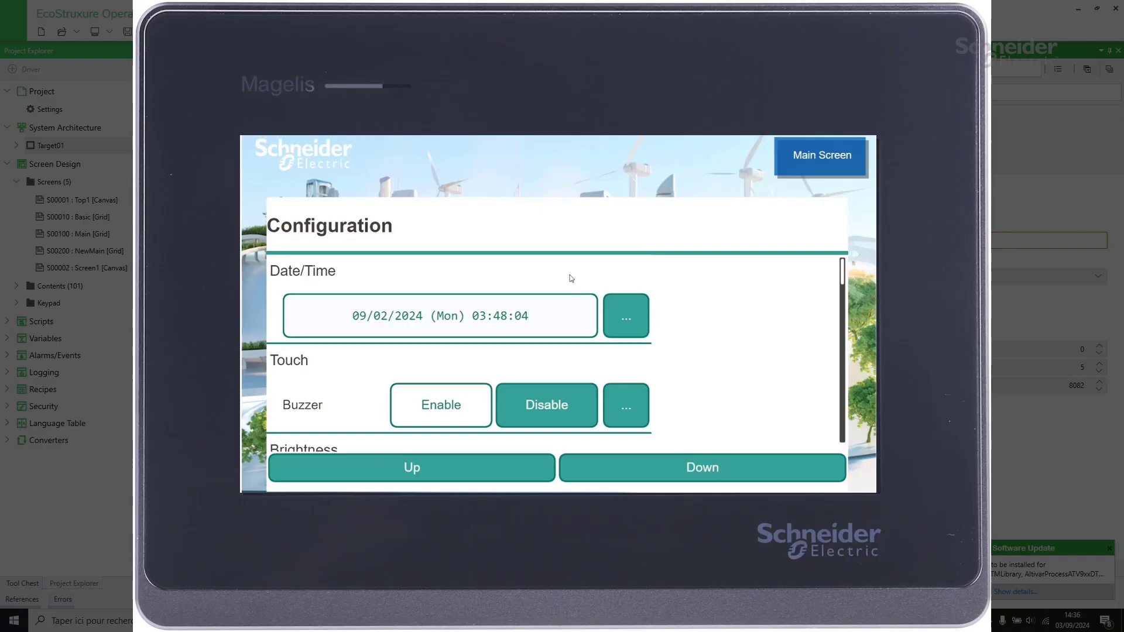
Step: Scroll to EcoStruxure Secure Connect and review its GateManager address and appliance name INDUS
{"action": "left_click", "coordinate": [740, 466]}
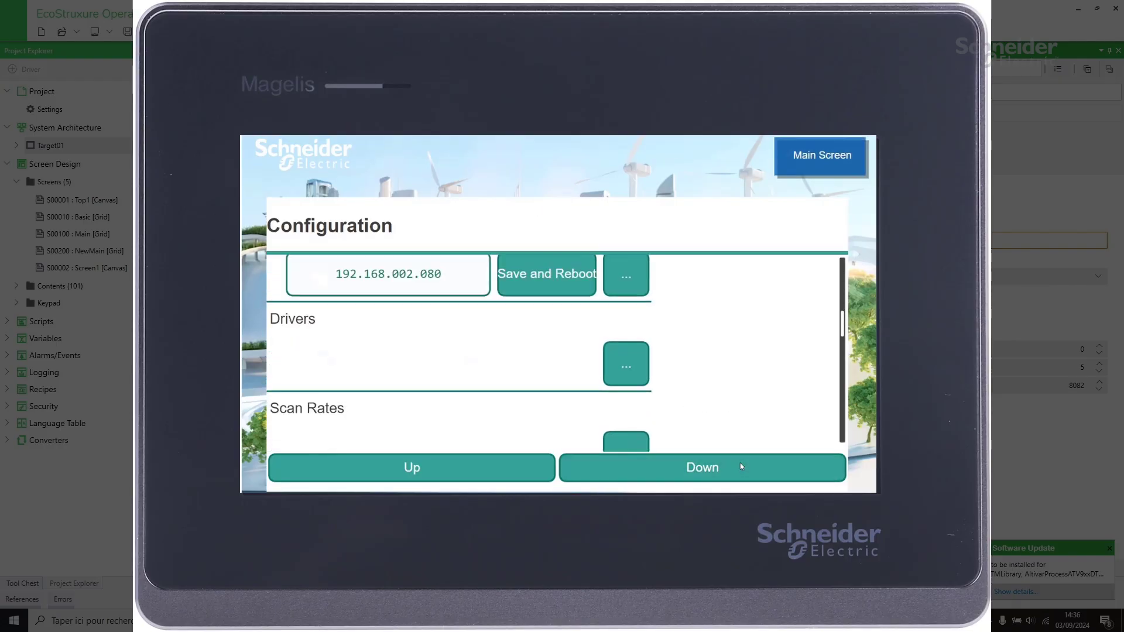
{"action": "left_click", "coordinate": [740, 467]}
{"action": "left_click", "coordinate": [740, 467]}
{"action": "left_click", "coordinate": [740, 467]}
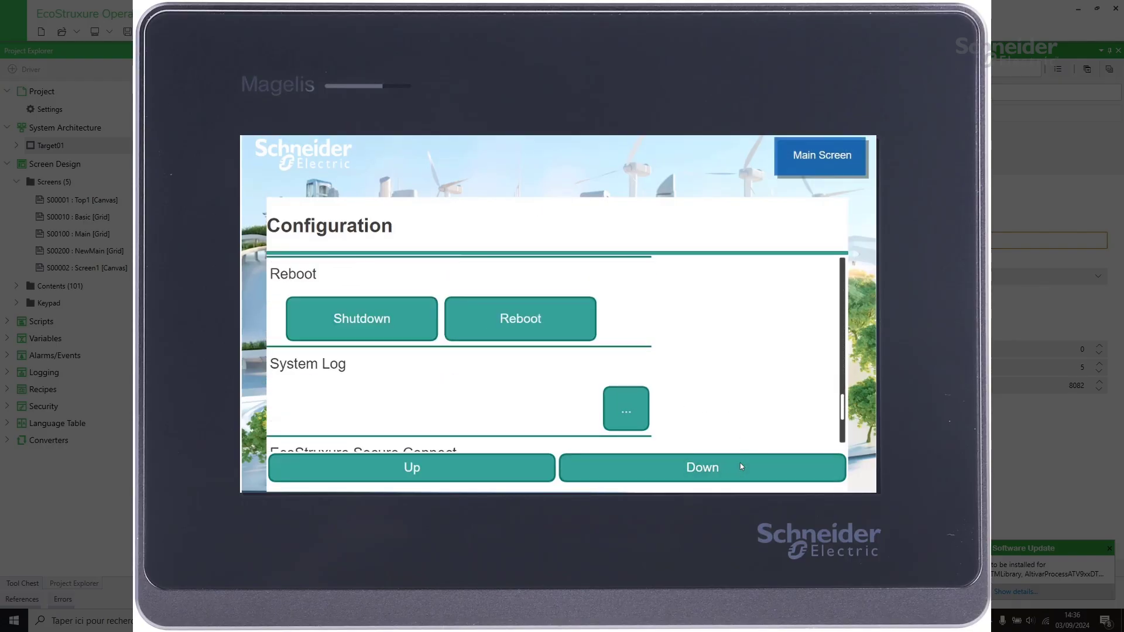
{"action": "left_click", "coordinate": [740, 466]}
{"action": "left_click", "coordinate": [740, 467]}
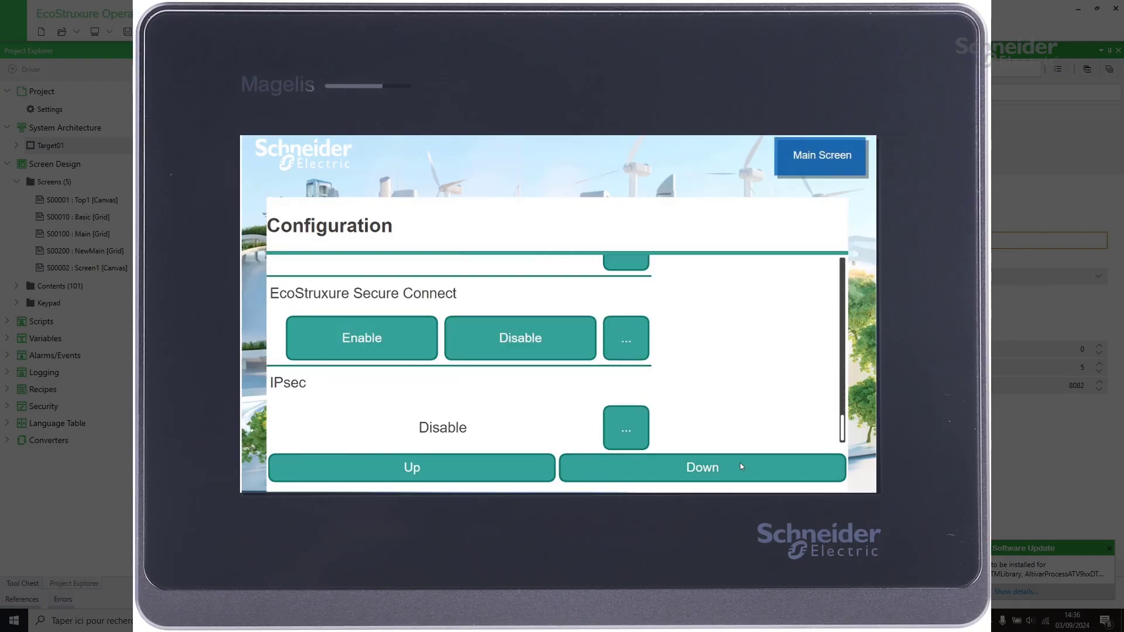
{"action": "left_click", "coordinate": [635, 345]}
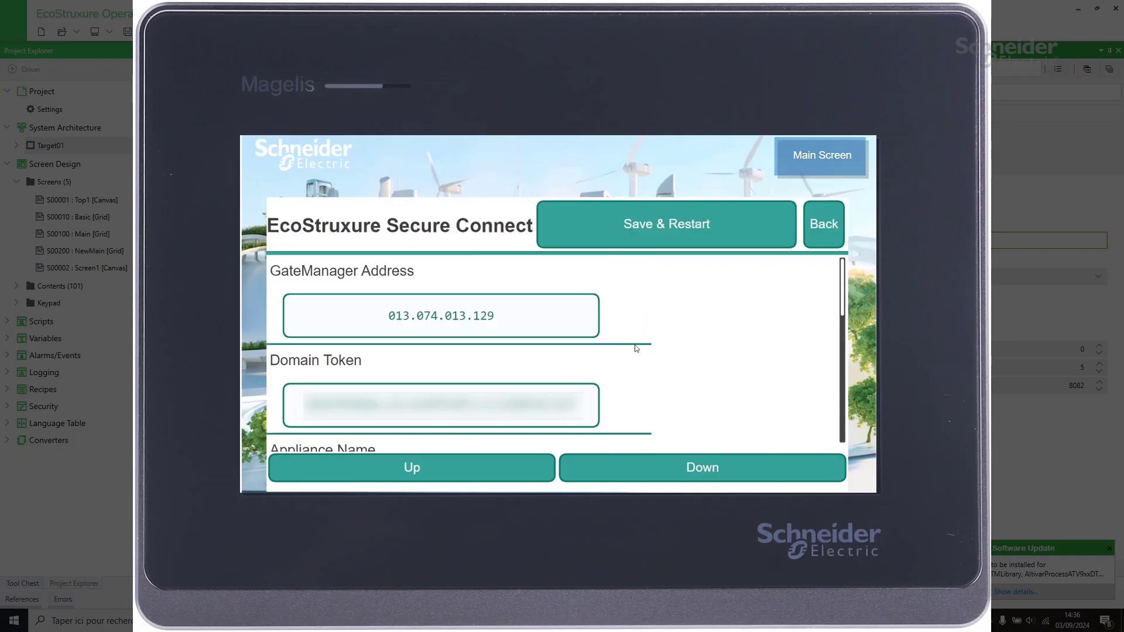
{"action": "left_click", "coordinate": [676, 468]}
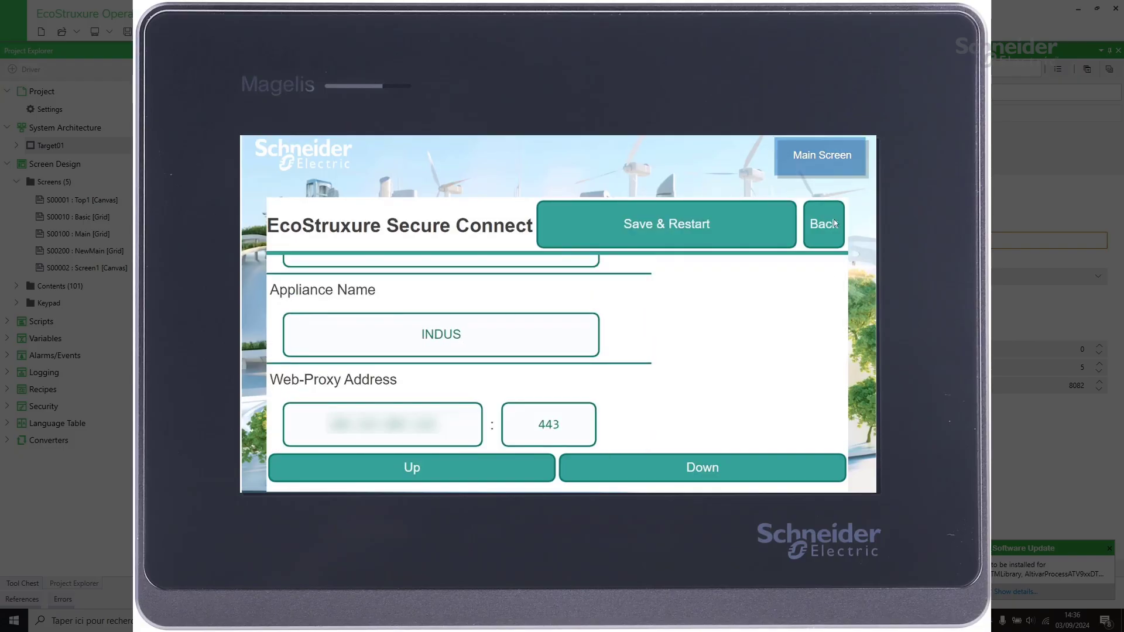
Step: Return to the configuration page and enable EcoStruxure Secure Connect on the HMI
{"action": "left_click", "coordinate": [770, 469]}
{"action": "left_click", "coordinate": [771, 469]}
{"action": "left_click", "coordinate": [770, 469]}
{"action": "left_click", "coordinate": [771, 469]}
{"action": "left_click", "coordinate": [771, 469]}
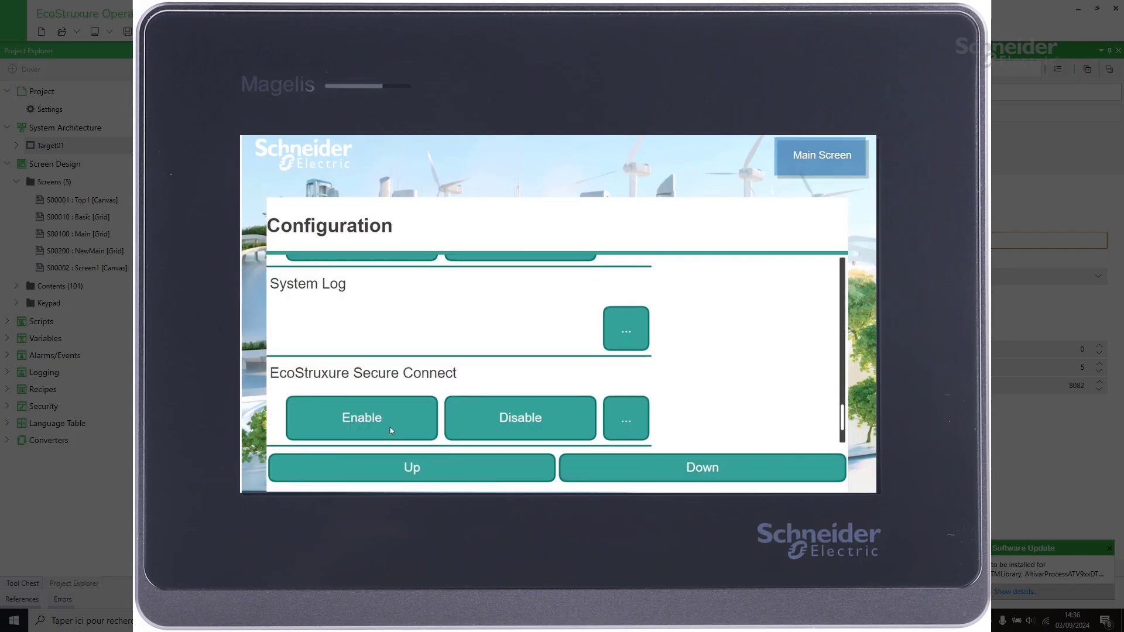
{"action": "left_click", "coordinate": [367, 421]}
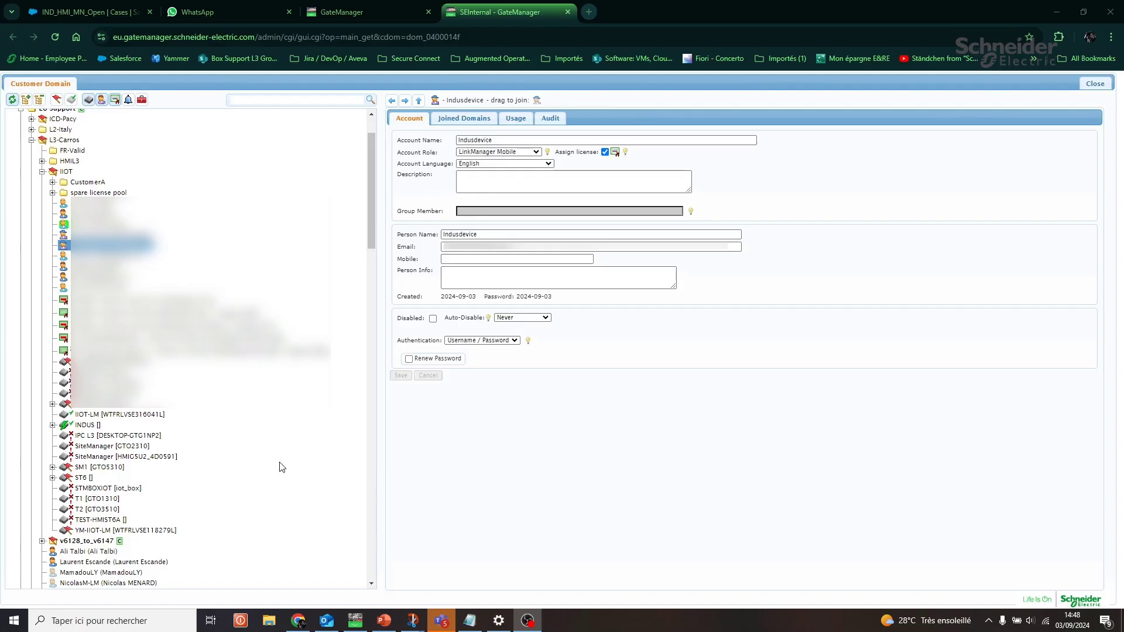
Step: Expand the INDUS appliance, show its details and launch its SiteManager GUI
{"action": "double_click", "coordinate": [85, 425]}
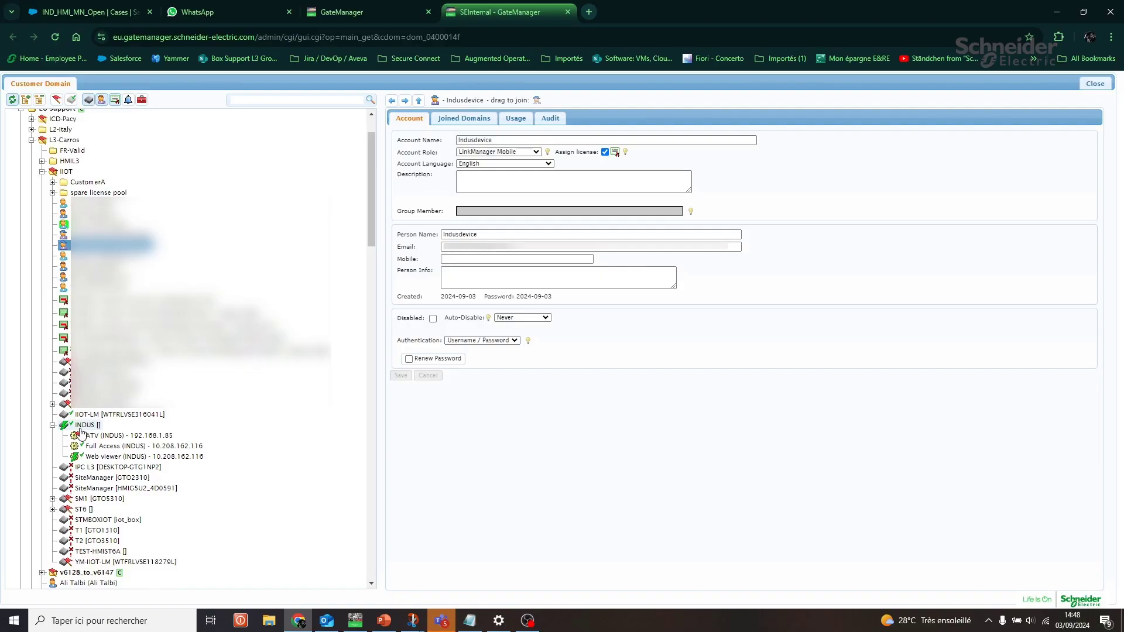
{"action": "left_click", "coordinate": [85, 426]}
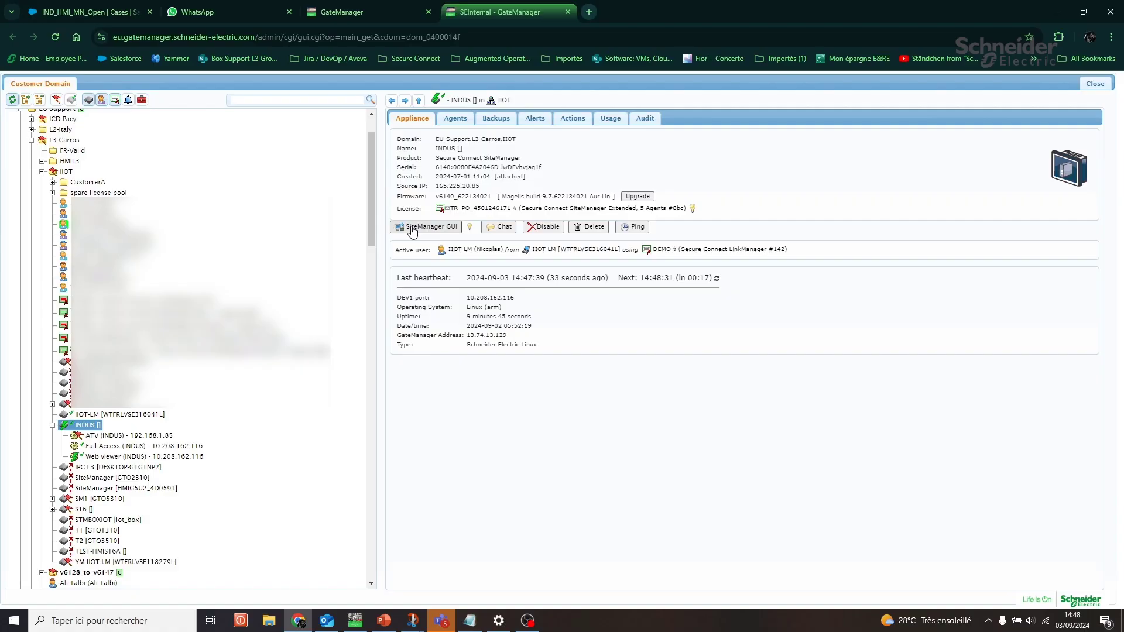
{"action": "left_click", "coordinate": [413, 227]}
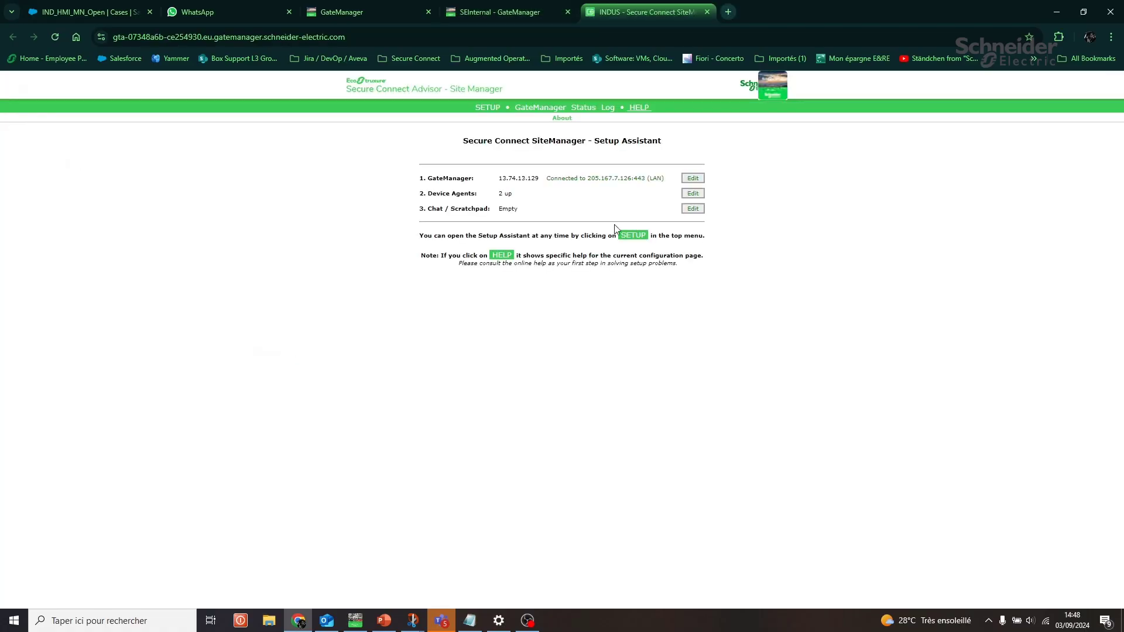
Step: Open the Web viewer device agent's settings, checking address PC:8082 and path webviewer/index.html
{"action": "left_click", "coordinate": [693, 195]}
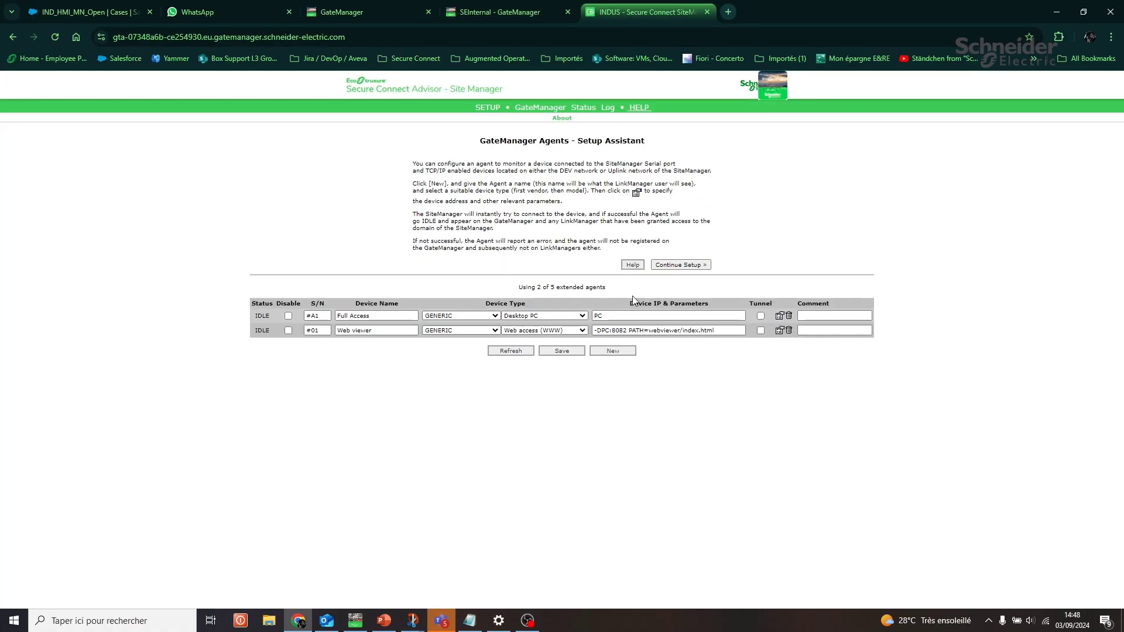
{"action": "left_click_drag", "start_coordinate": [372, 331], "coordinate": [339, 331]}
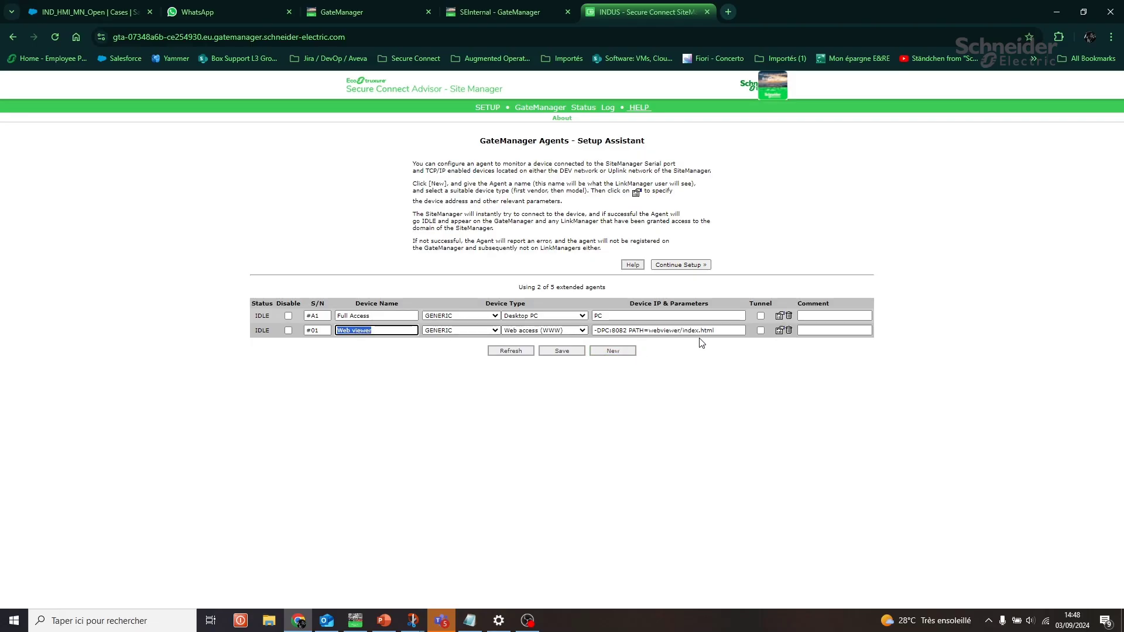
{"action": "left_click", "coordinate": [779, 331]}
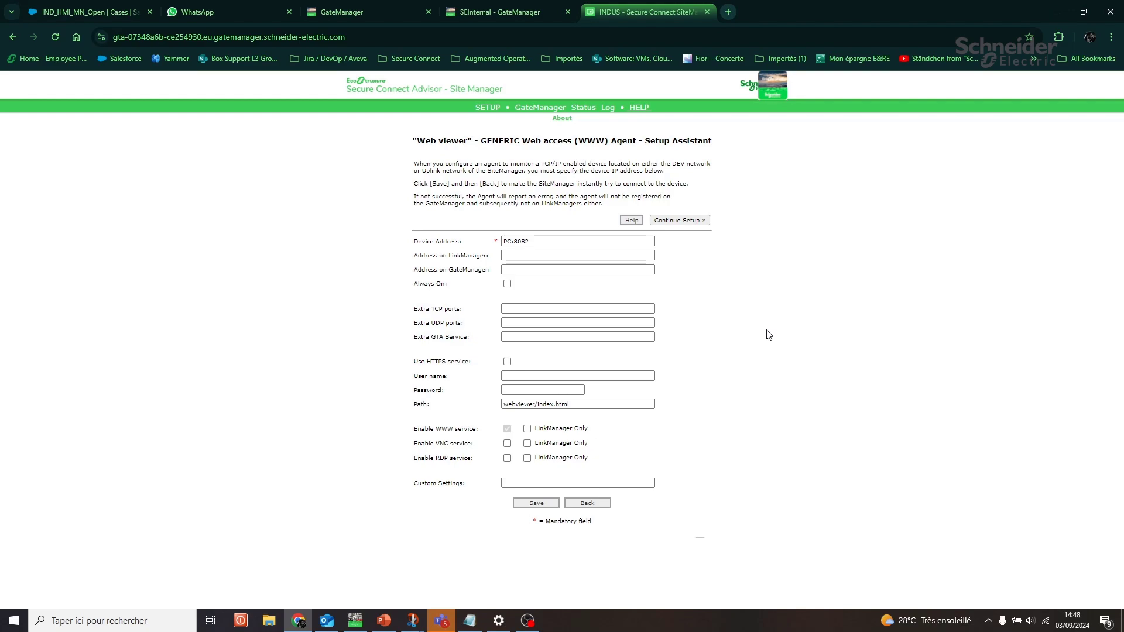
{"action": "left_click_drag", "start_coordinate": [580, 404], "coordinate": [495, 410]}
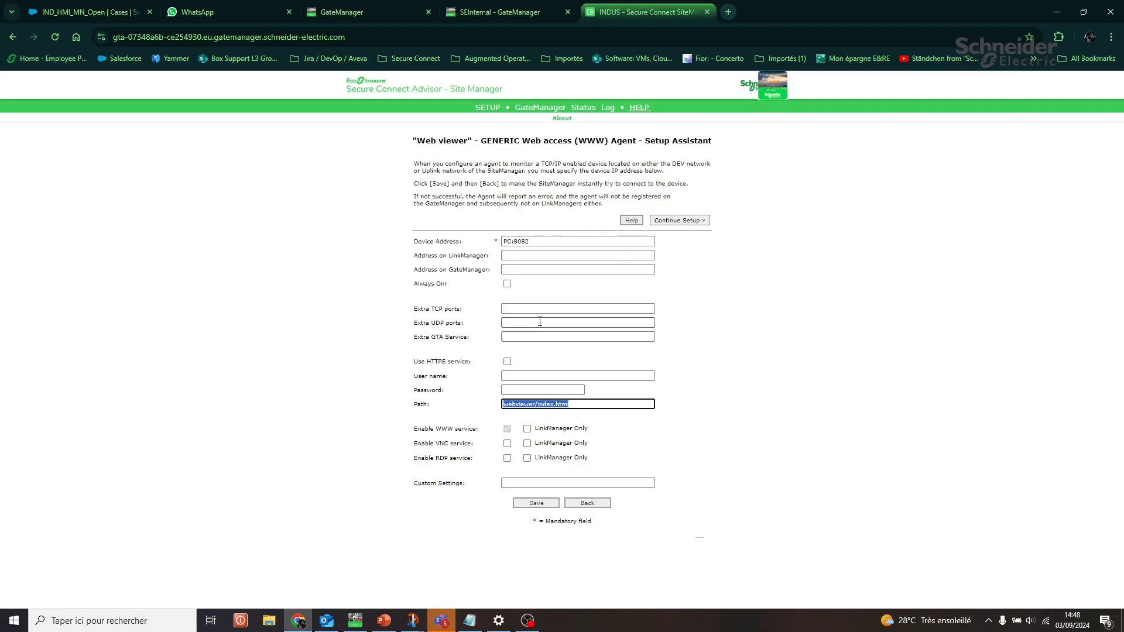
{"action": "left_click", "coordinate": [596, 509]}
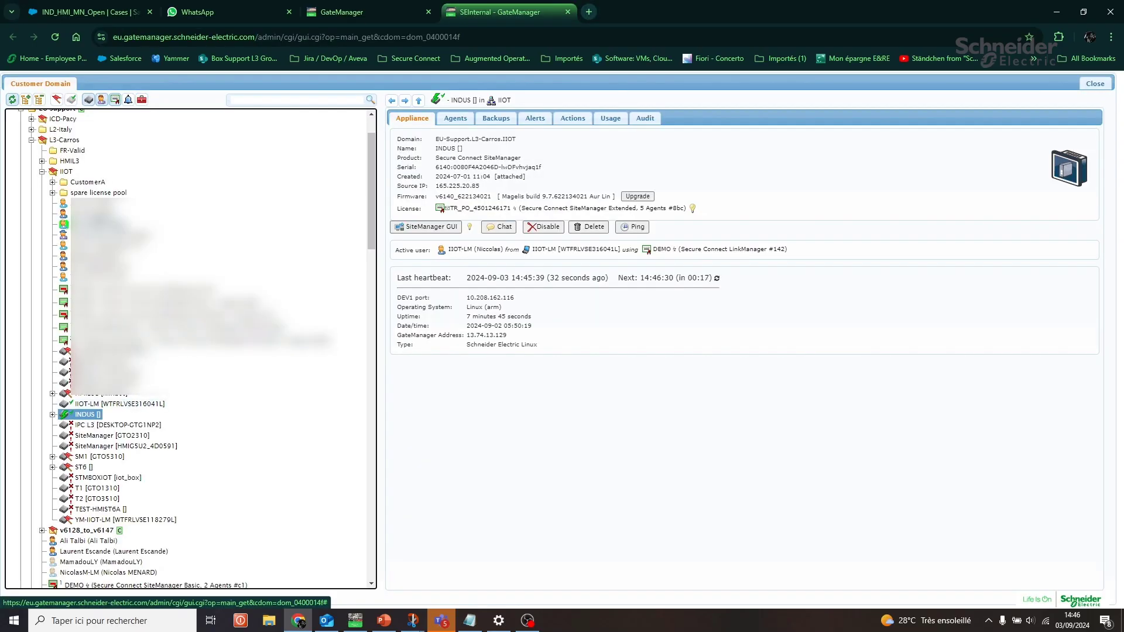
Step: Create account 'Indusdevice' in the IIOT domain with the LinkManager Mobile role and a license
{"action": "left_click", "coordinate": [65, 171]}
{"action": "right_click", "coordinate": [66, 171]}
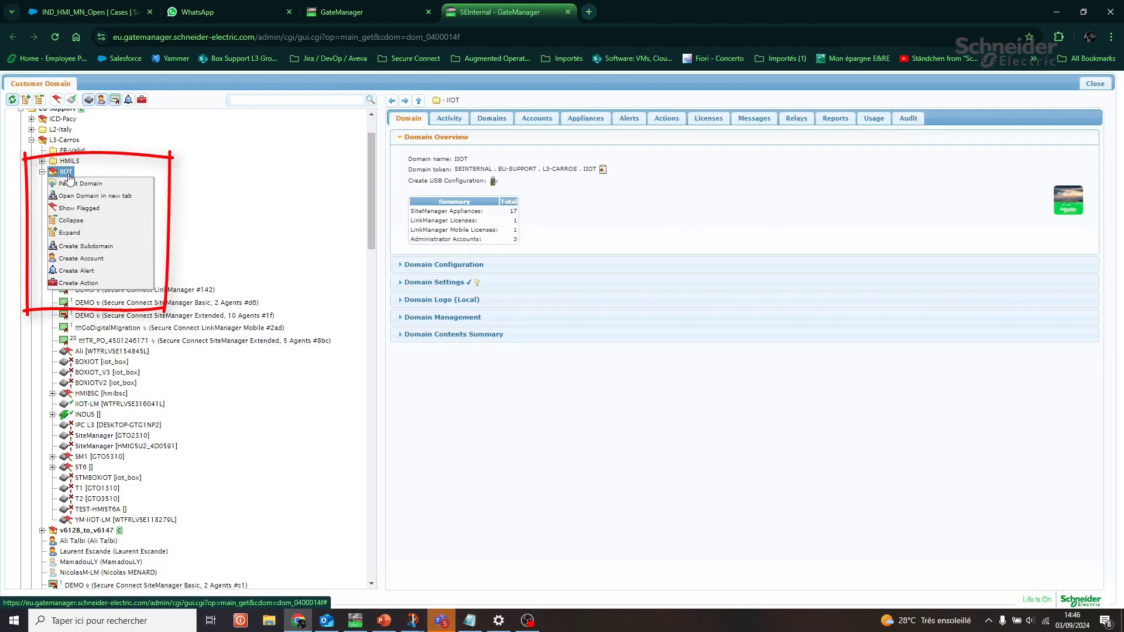
{"action": "left_click", "coordinate": [98, 265]}
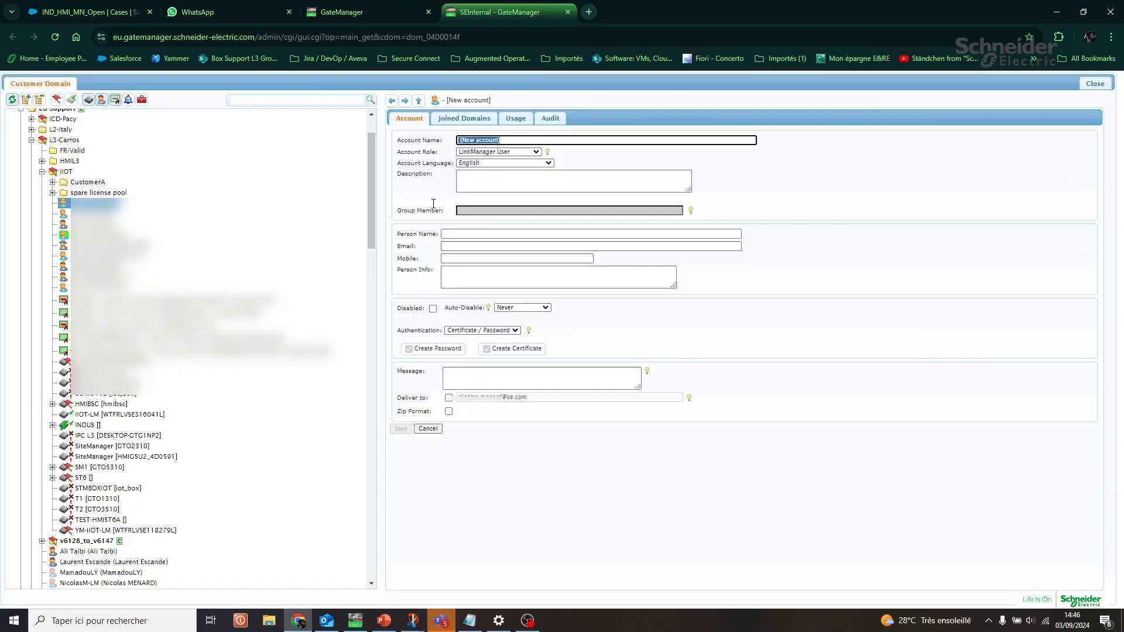
{"action": "type", "text": "Indus"}
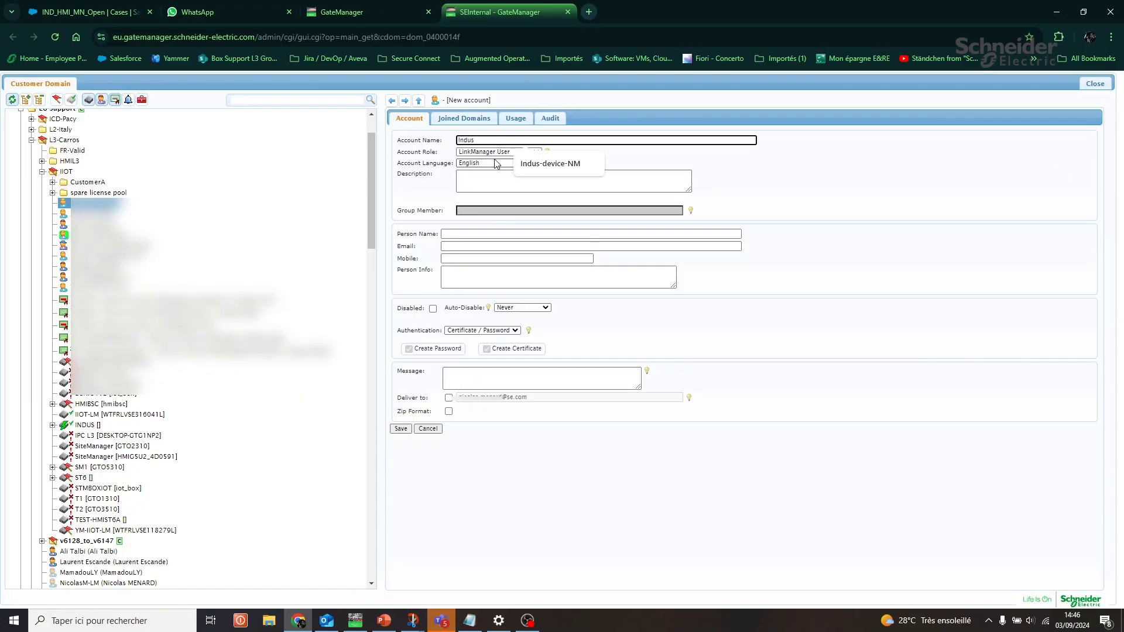
{"action": "type", "text": "device"}
{"action": "left_click", "coordinate": [498, 152]}
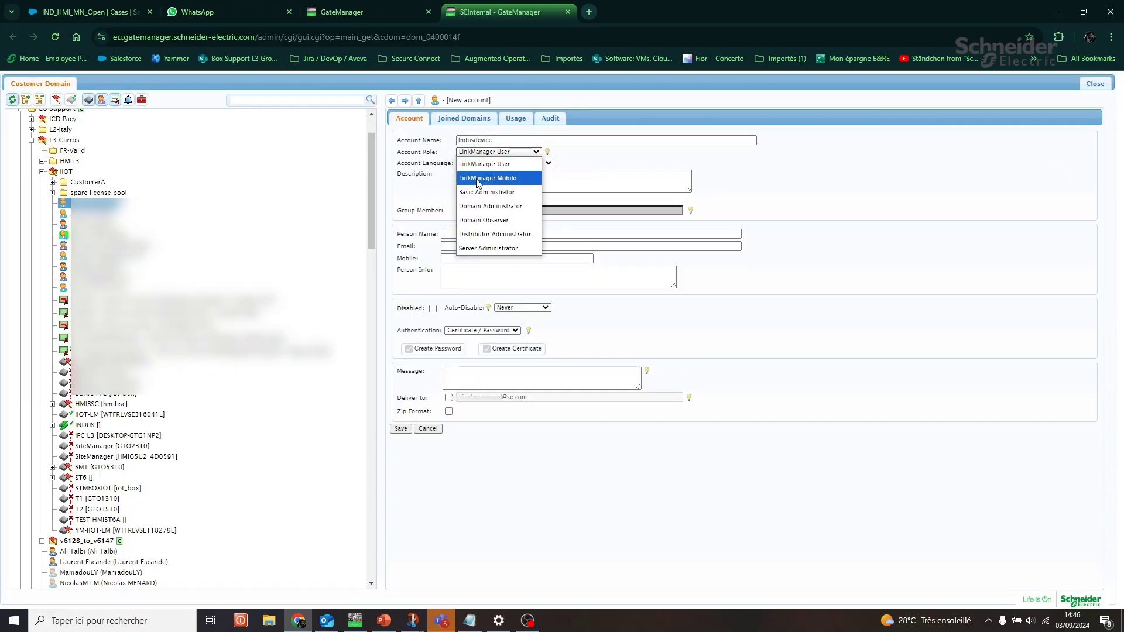
{"action": "left_click", "coordinate": [498, 173]}
{"action": "left_click", "coordinate": [605, 152]}
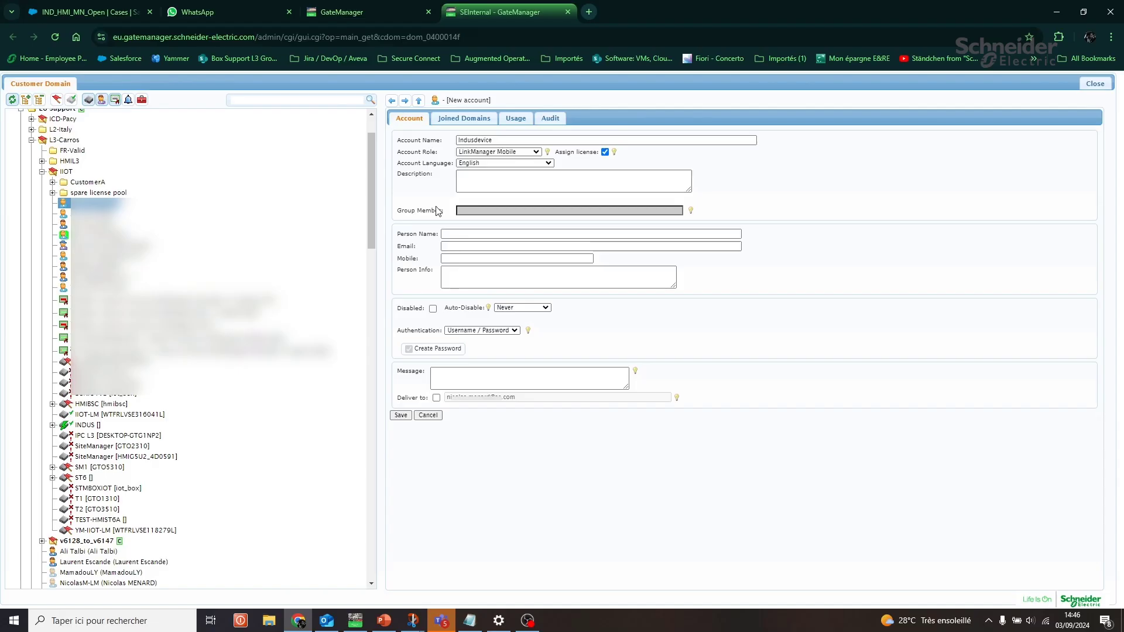
Step: Fill in the person's name and e-mail, keep username/password login, and save with password e-mailed
{"action": "left_click", "coordinate": [468, 235]}
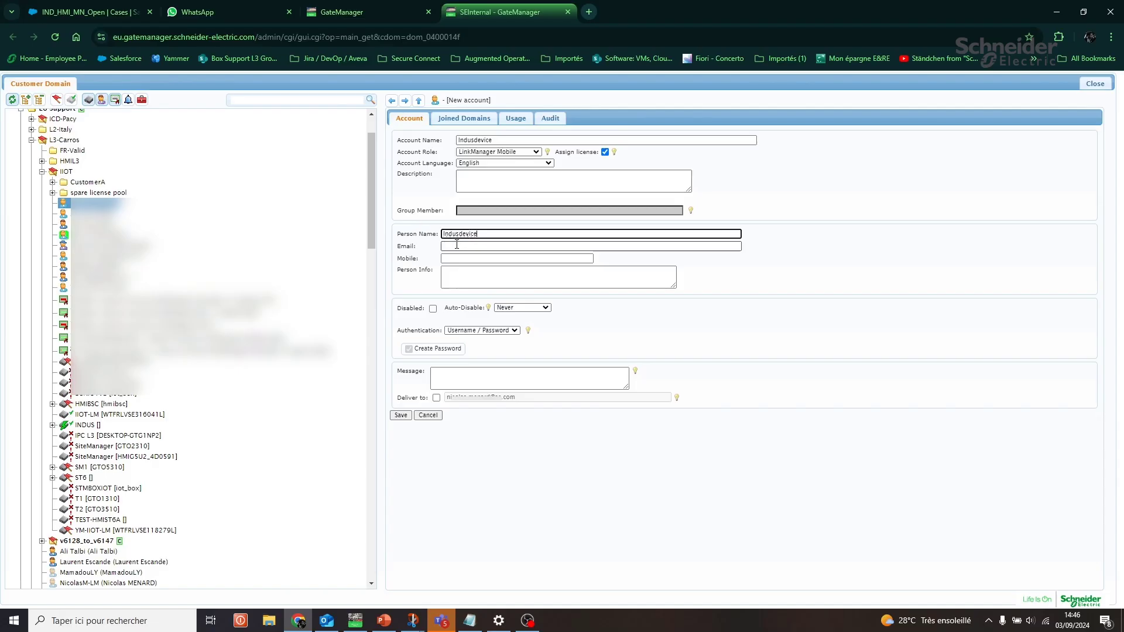
{"action": "left_click", "coordinate": [457, 246]}
{"action": "left_click", "coordinate": [482, 331]}
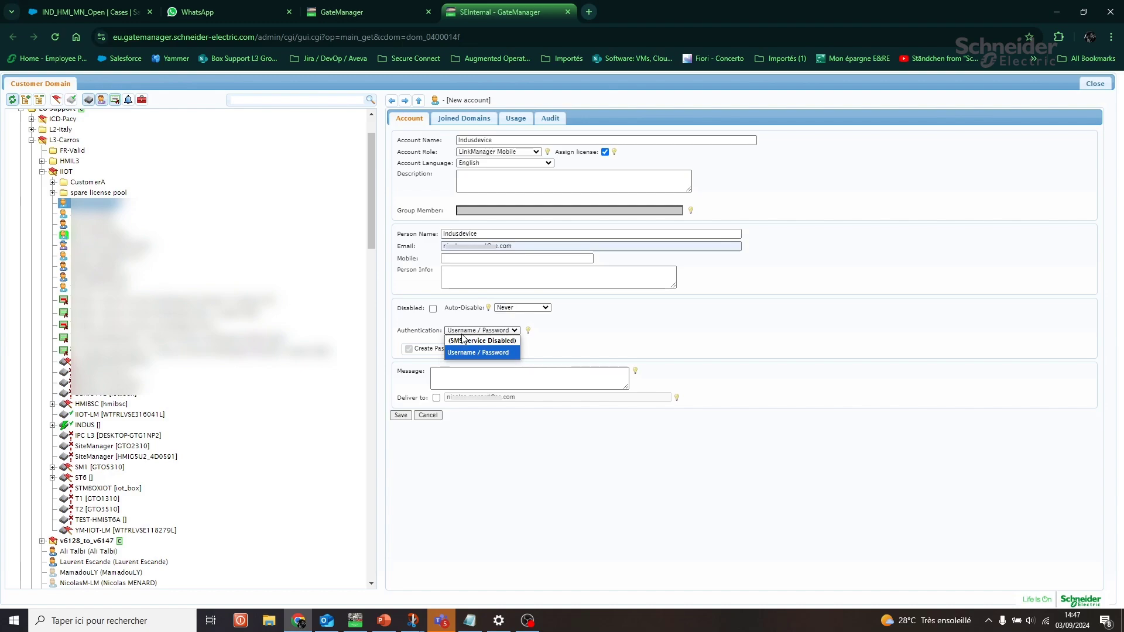
{"action": "left_click", "coordinate": [482, 350]}
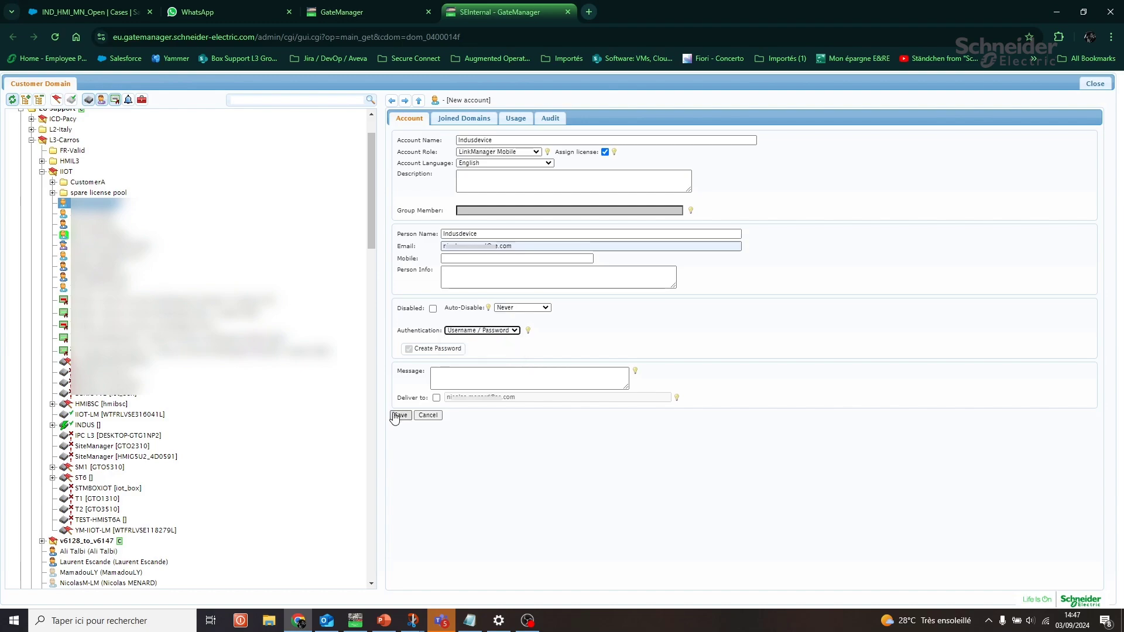
{"action": "left_click", "coordinate": [401, 415]}
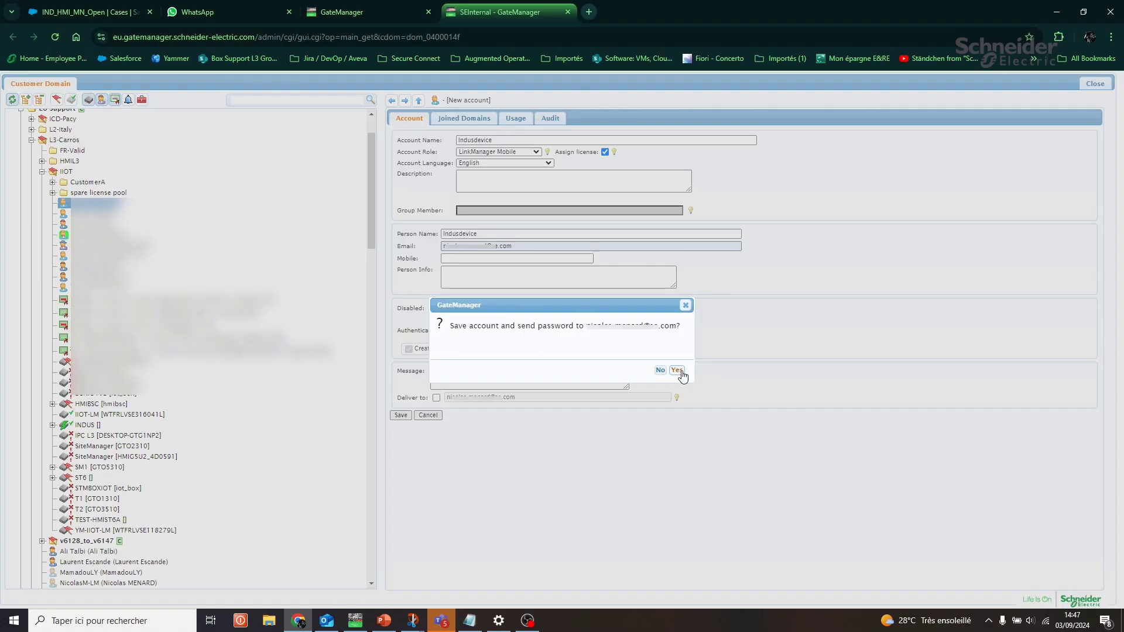
{"action": "left_click", "coordinate": [679, 372]}
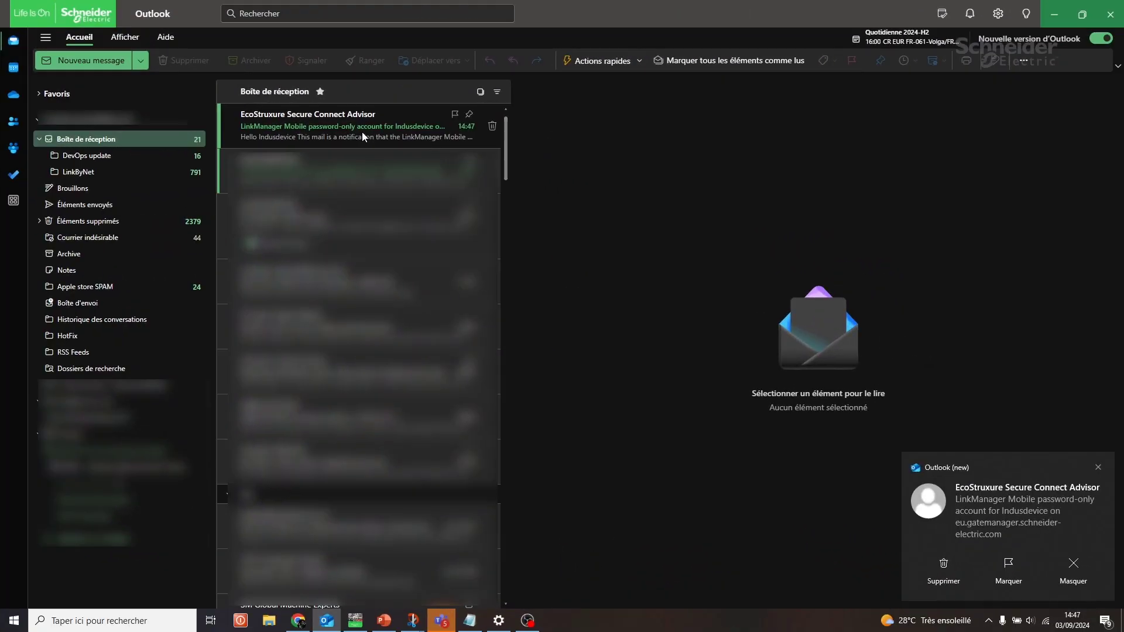
Step: Open the Secure Connect Advisor e-mail and select the generated password and the account username
{"action": "left_click", "coordinate": [362, 134]}
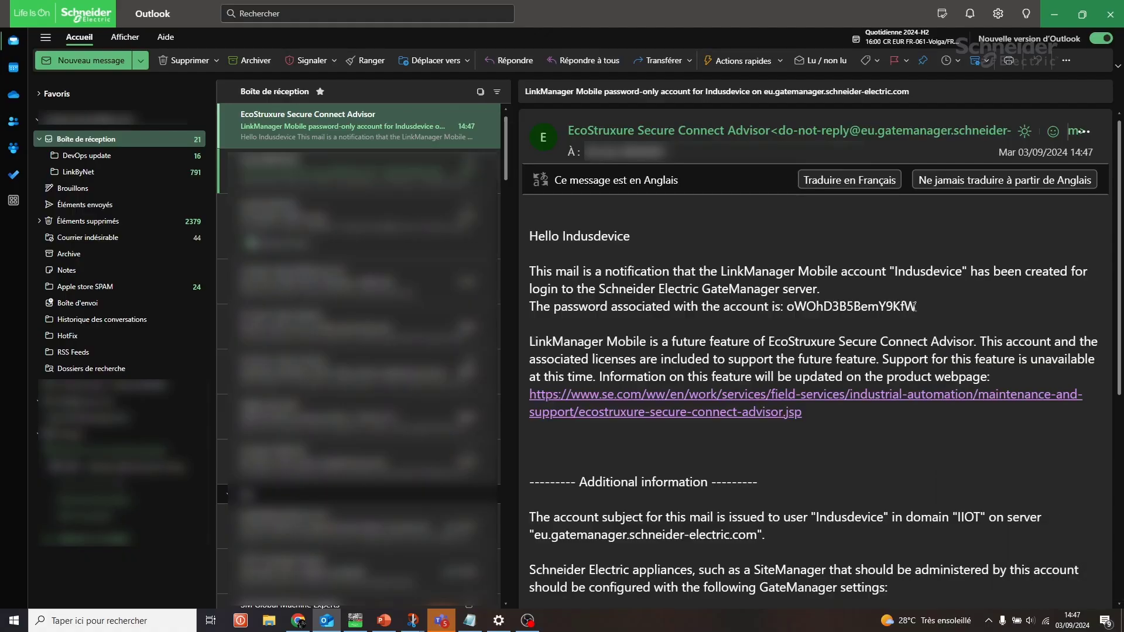
{"action": "left_click_drag", "start_coordinate": [913, 304], "coordinate": [786, 306]}
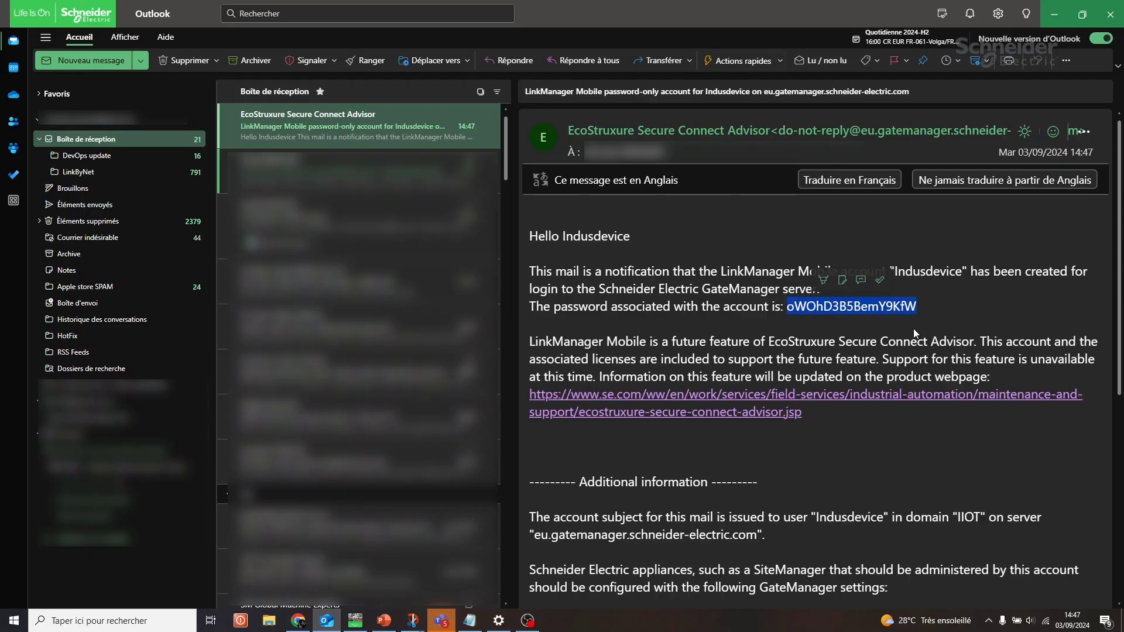
{"action": "left_click", "coordinate": [965, 311]}
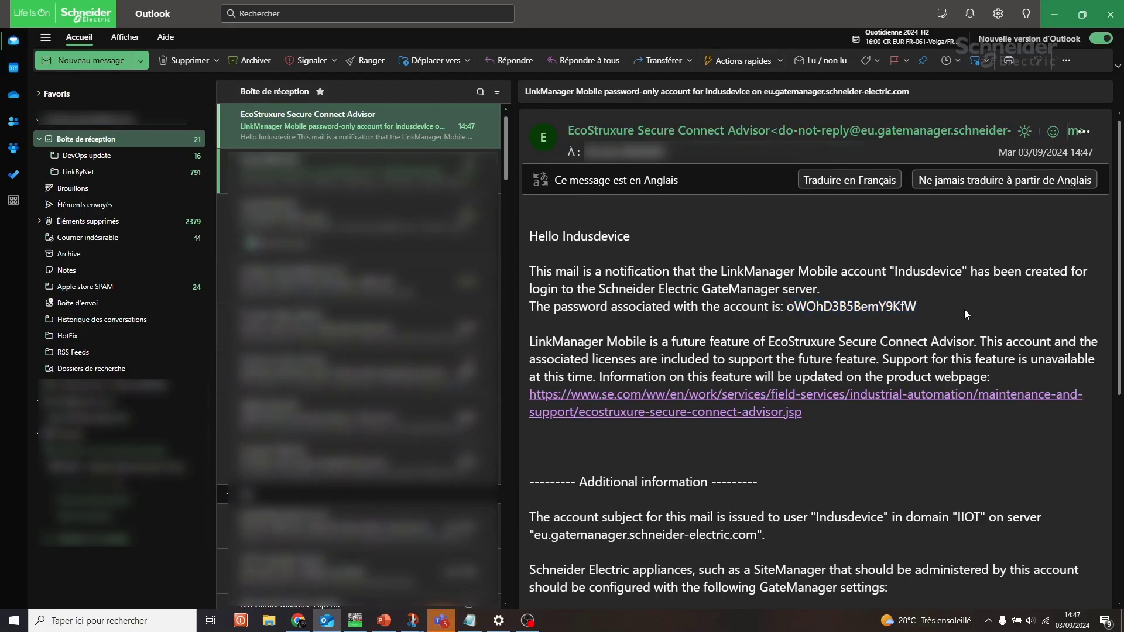
{"action": "double_click", "coordinate": [963, 271]}
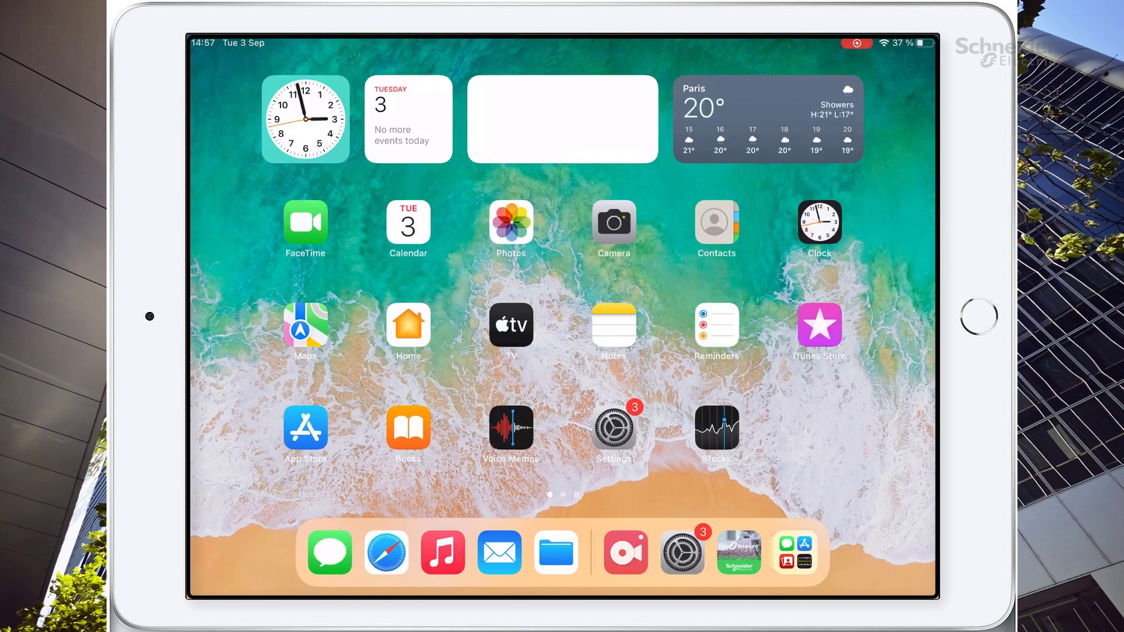
Step: Launch EcoStruxure Industrial Device and add a new HMI device, dismissing the security notice
{"action": "scroll", "coordinate": [562, 317], "scroll_direction": "right", "scroll_amount": 5}
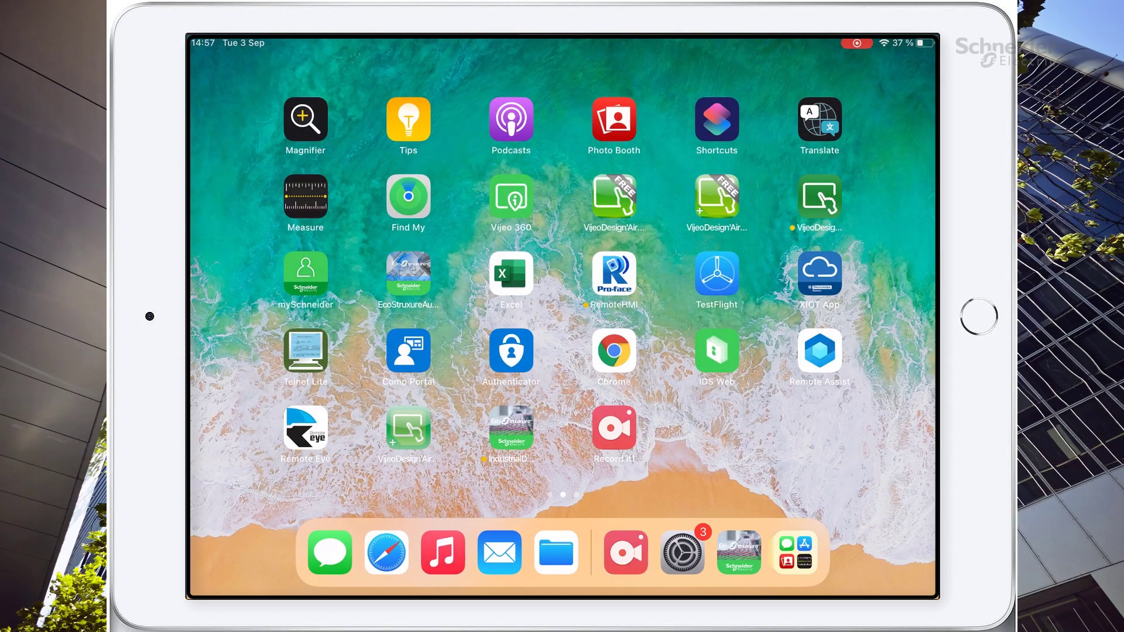
{"action": "left_click", "coordinate": [511, 427]}
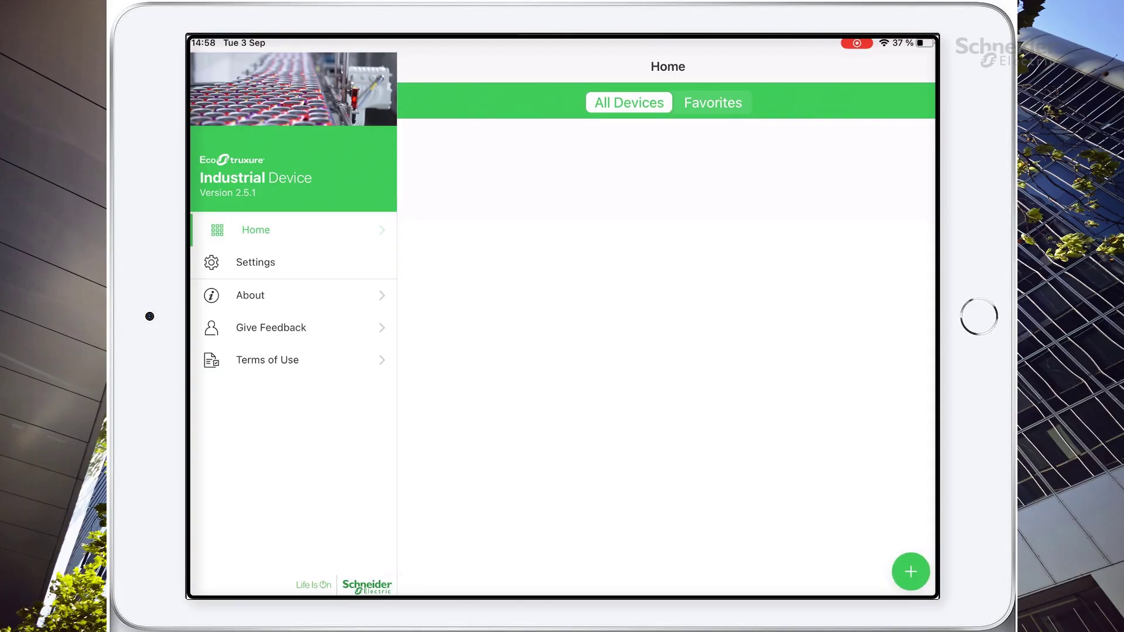
{"action": "left_click", "coordinate": [911, 571]}
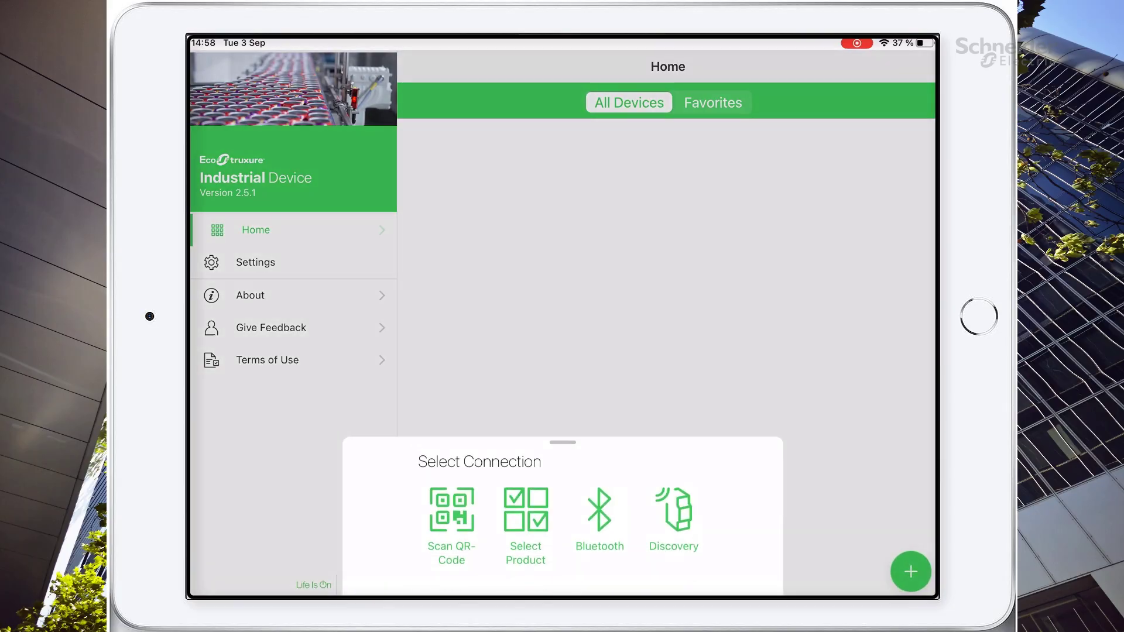
{"action": "left_click", "coordinate": [525, 524]}
{"action": "left_click", "coordinate": [479, 197]}
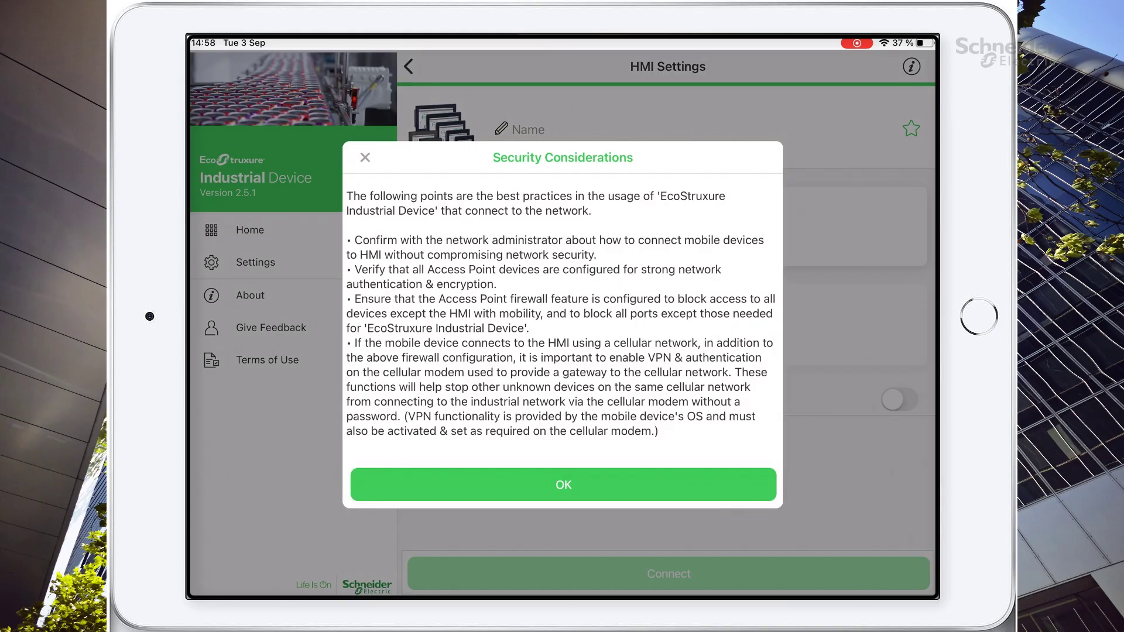
{"action": "left_click", "coordinate": [563, 485]}
Step: Name the HMI 'webviewer', mark it as a favourite and enable Secure Connect
{"action": "left_click", "coordinate": [524, 130]}
{"action": "type", "text": "webviewer"}
{"action": "key", "text": "Return"}
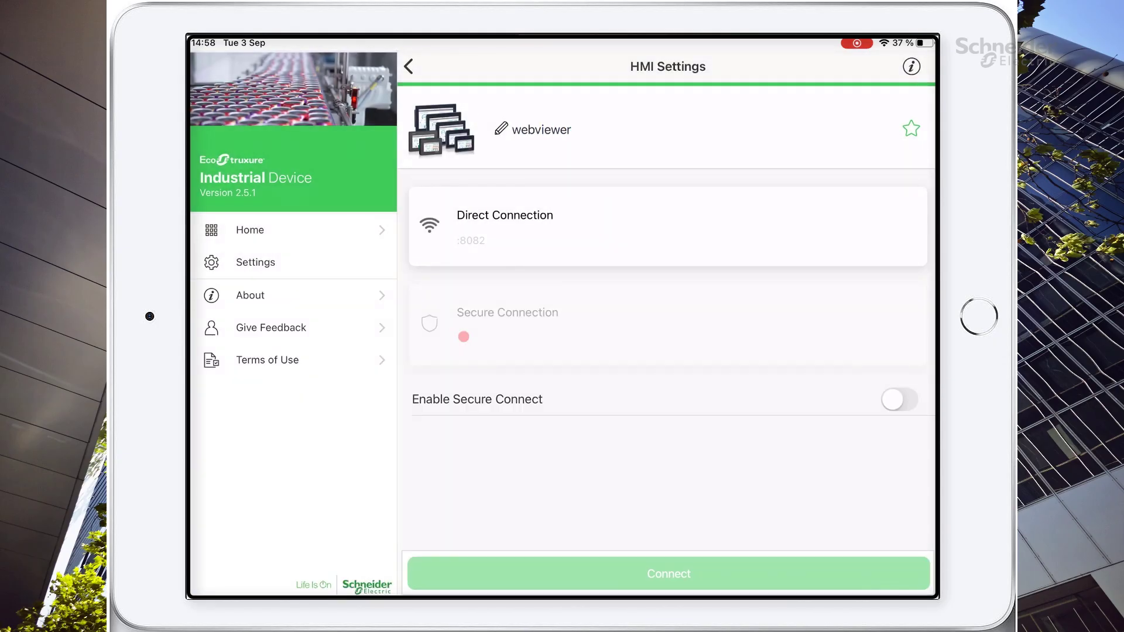
{"action": "left_click", "coordinate": [911, 129]}
{"action": "left_click", "coordinate": [899, 400]}
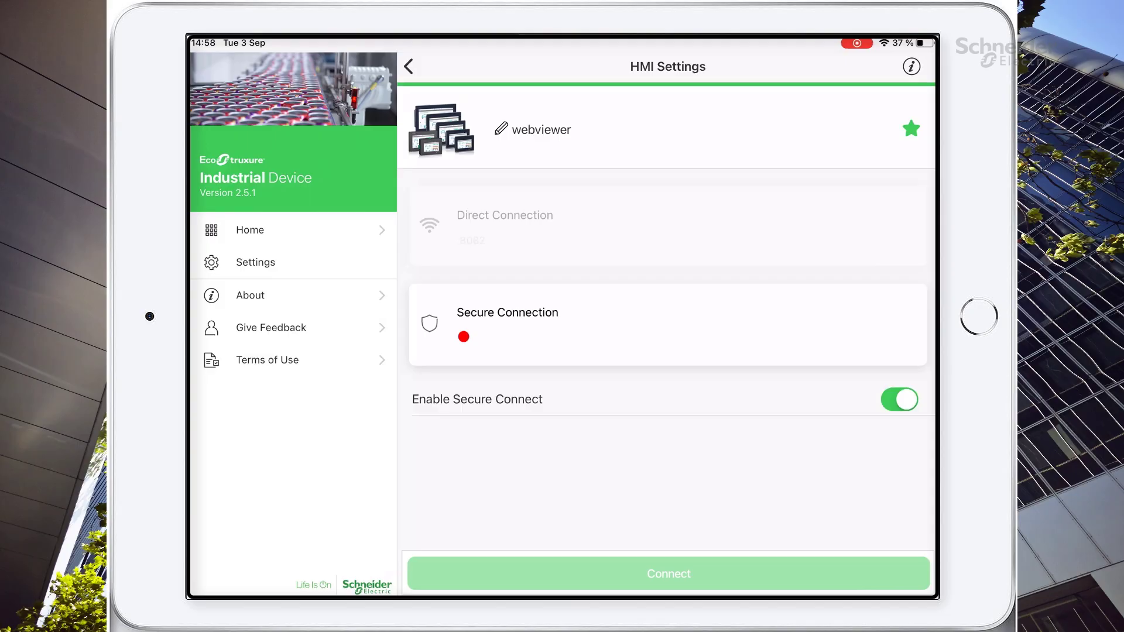
{"action": "left_click", "coordinate": [508, 312]}
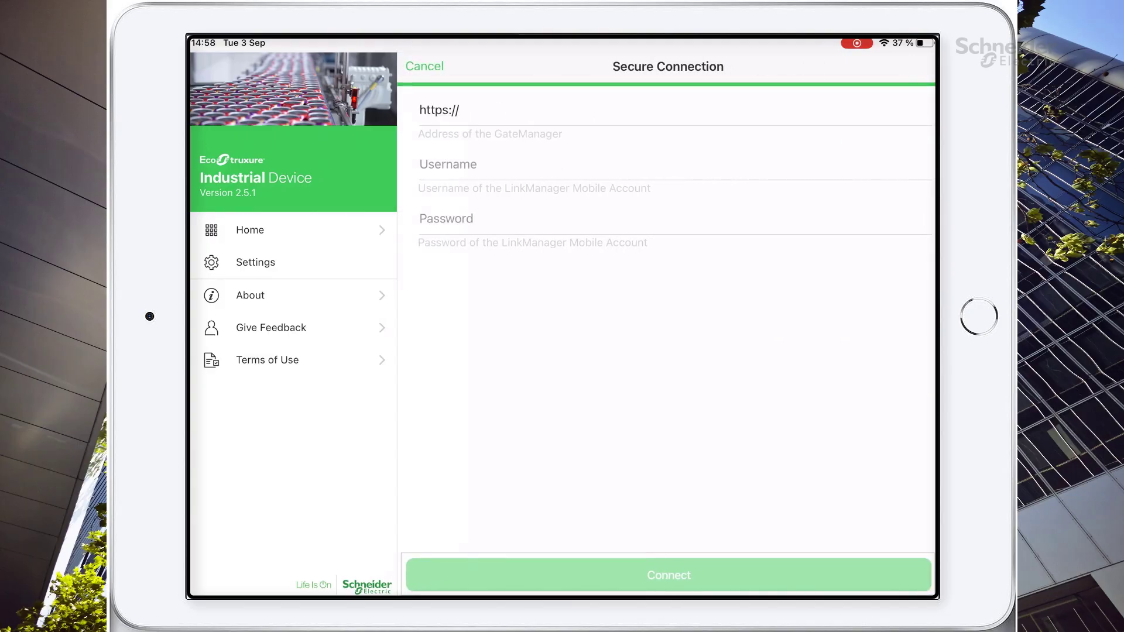
Step: Enter server eu.gatemanager.schneider-electric.com, username Indusdevice and the account password, then connect
{"action": "left_click", "coordinate": [460, 110]}
{"action": "type", "text": "eu"}
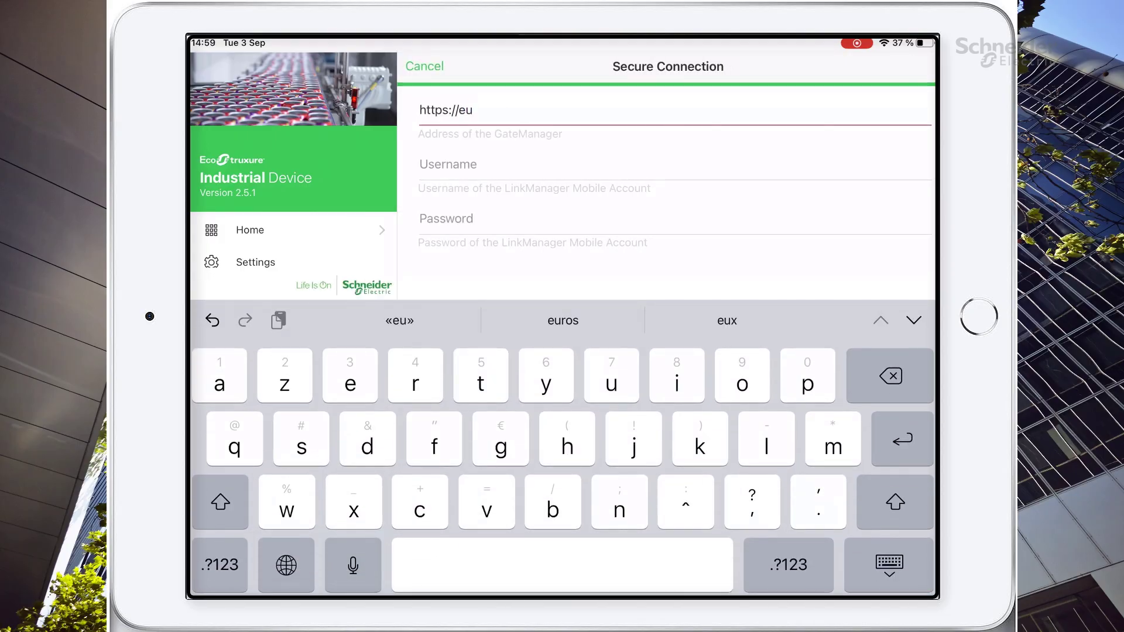
{"action": "type", "text": ".gatemanager"}
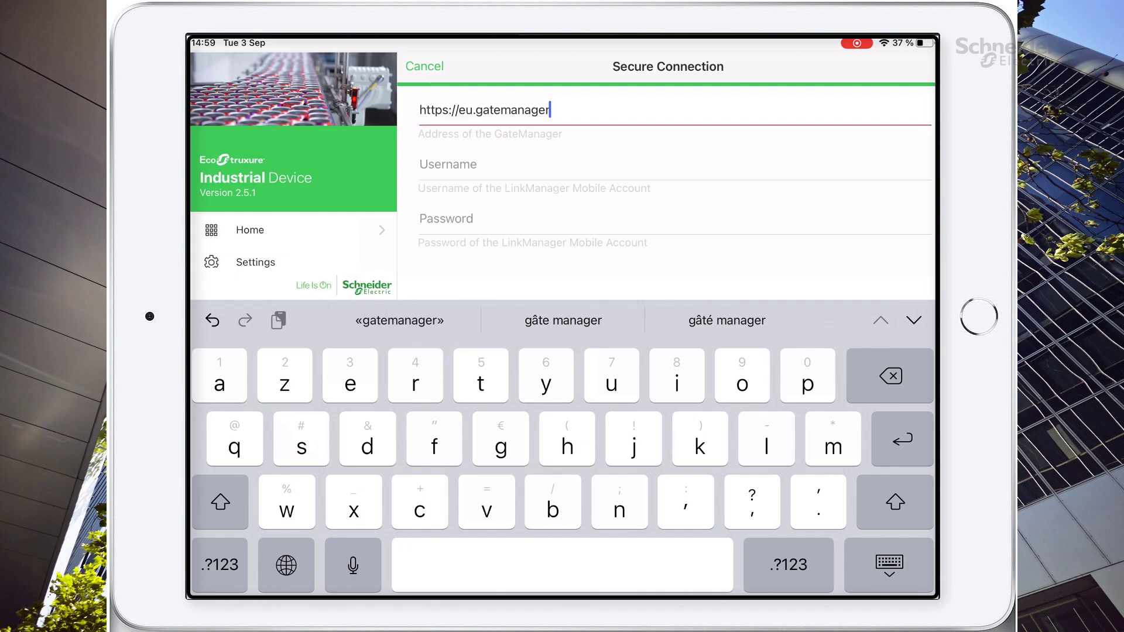
{"action": "type", "text": ".scneide"}
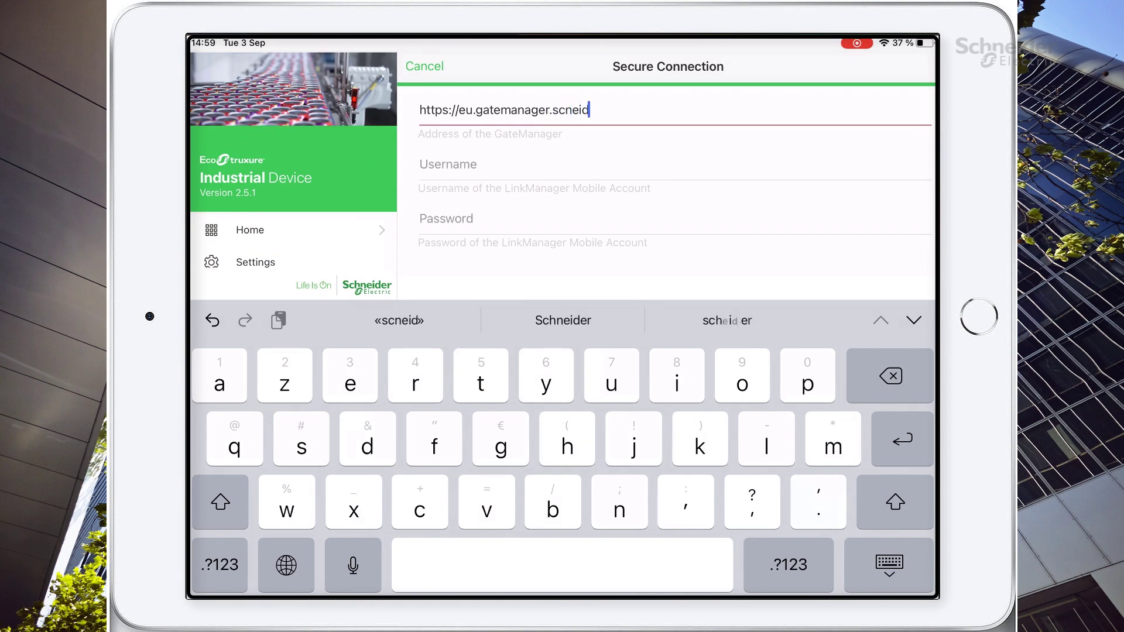
{"action": "key", "text": "BackSpace"}
{"action": "key", "text": "BackSpace"}
{"action": "key", "text": "BackSpace"}
{"action": "key", "text": "BackSpace"}
{"action": "key", "text": "BackSpace"}
{"action": "type", "text": "hneider"}
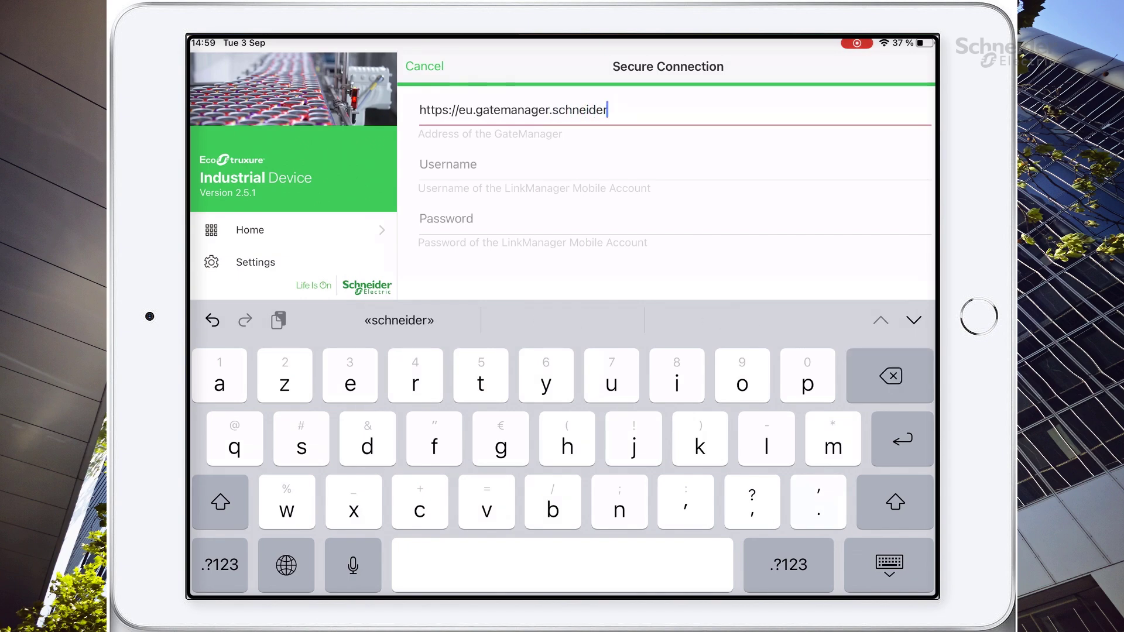
{"action": "type", "text": "-electr"}
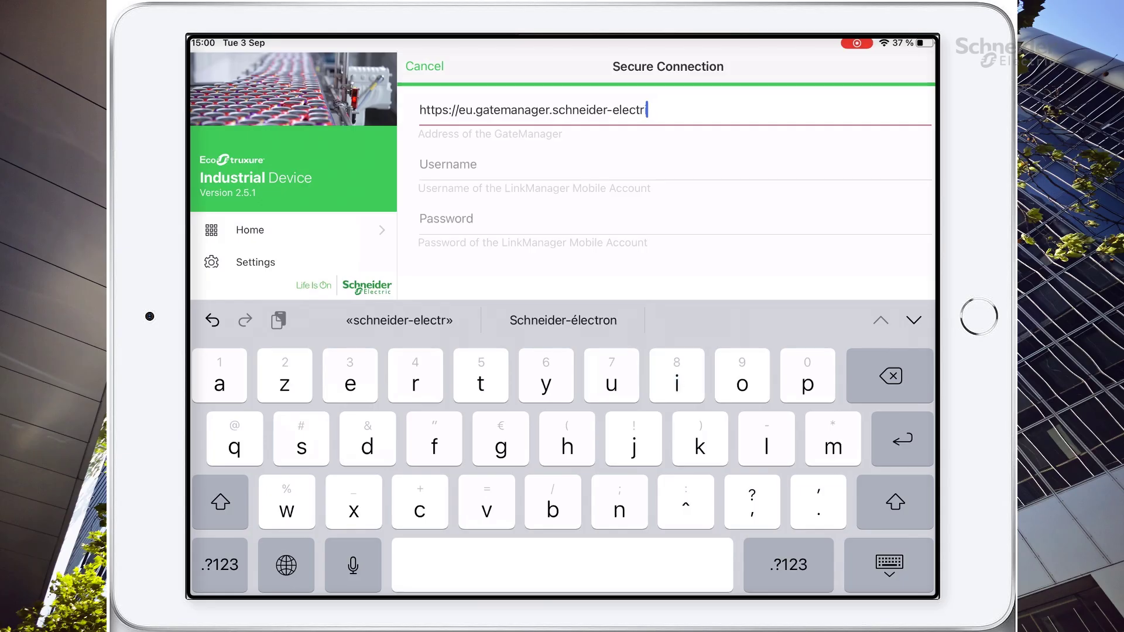
{"action": "type", "text": "ic.com"}
{"action": "left_click", "coordinate": [448, 164]}
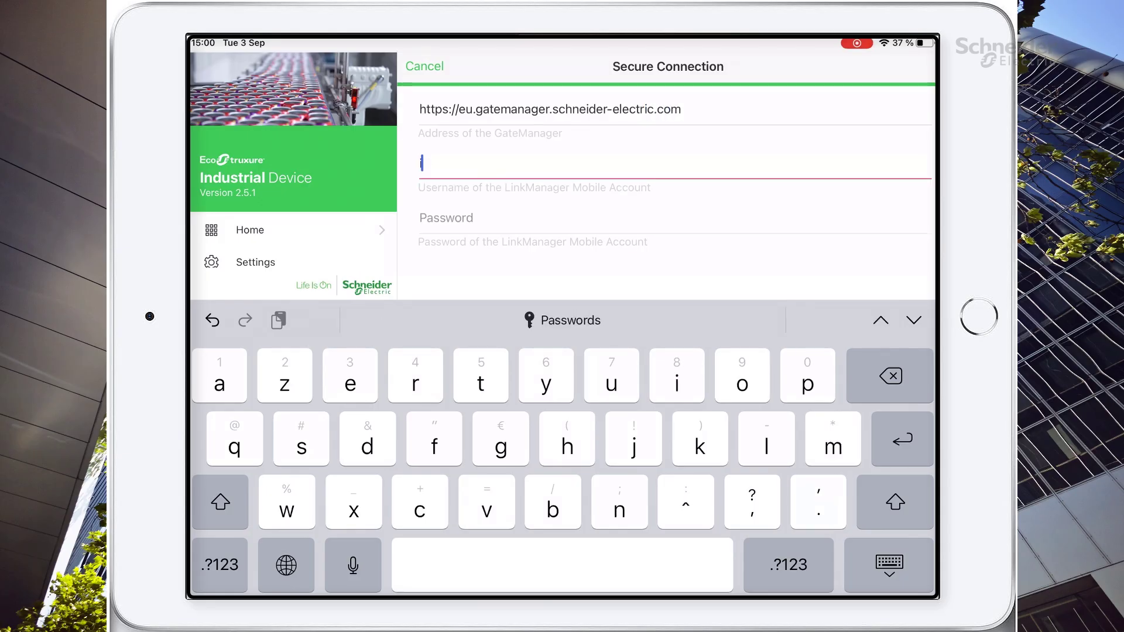
{"action": "type", "text": "Indusdevice"}
{"action": "key", "text": "Tab"}
{"action": "type", "text": "•••••"}
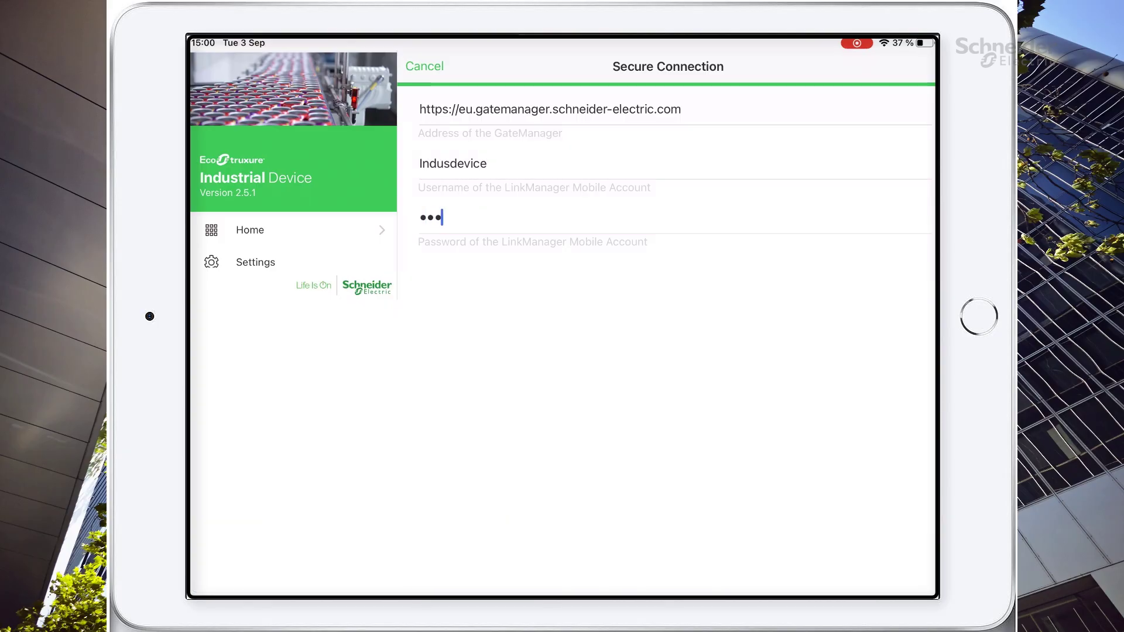
{"action": "type", "text": "•••••••••••"}
{"action": "key", "text": "Return"}
{"action": "left_click", "coordinate": [669, 575]}
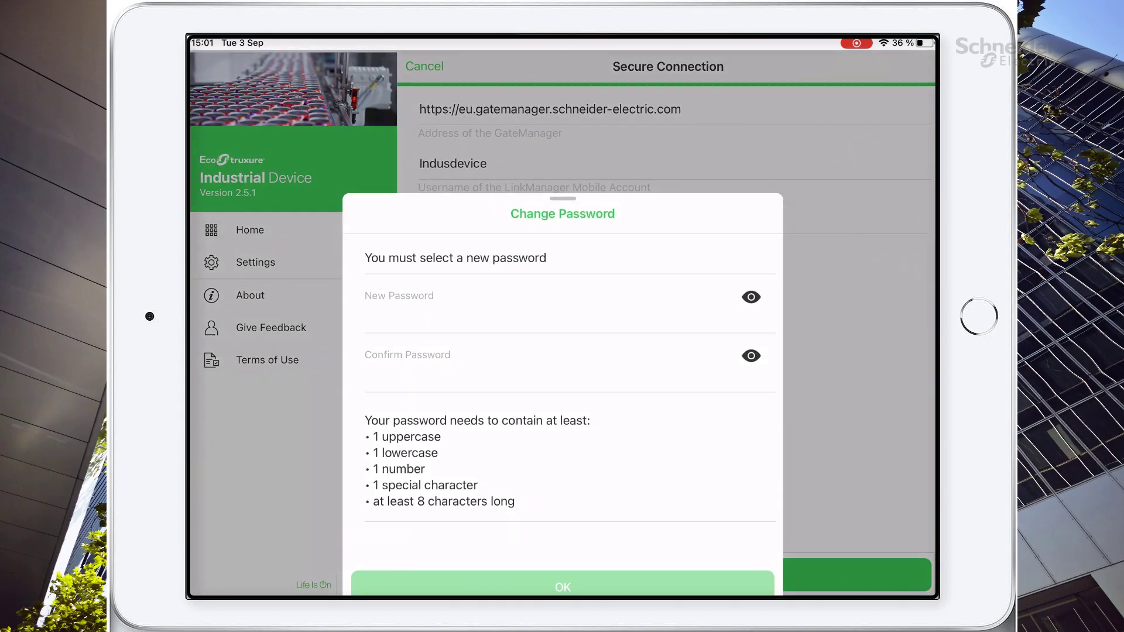
Step: Replace the temporary password with a new confirmed one and accept the terms of use
{"action": "left_click", "coordinate": [421, 310]}
{"action": "type", "text": "••••••••••••"}
{"action": "left_click", "coordinate": [351, 228]}
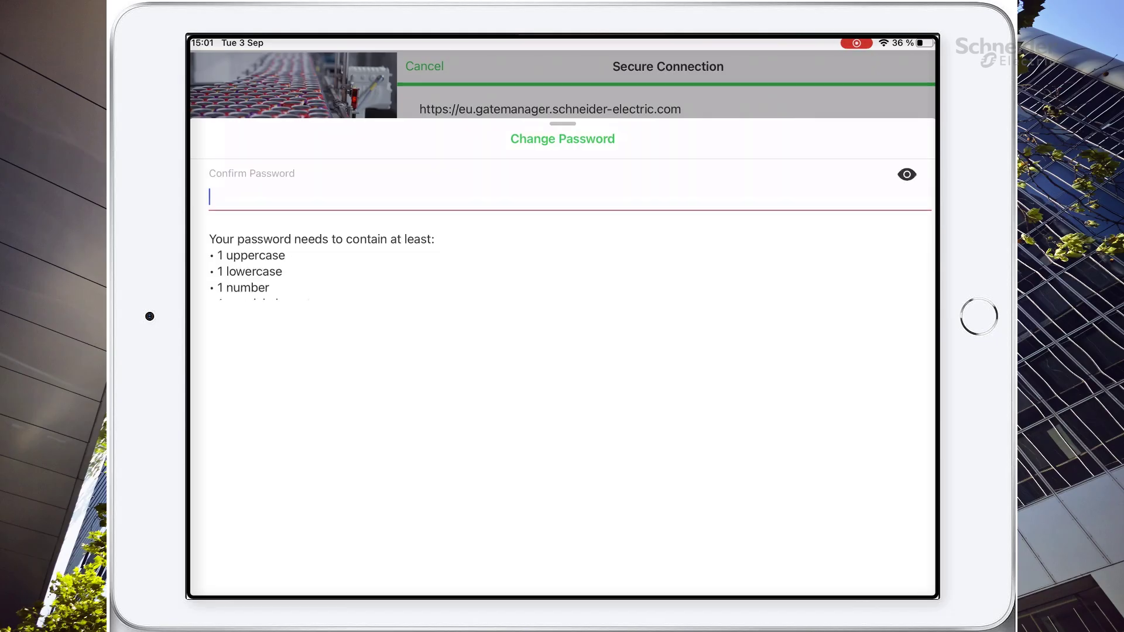
{"action": "type", "text": "•••••••••••••••"}
{"action": "key", "text": "Return"}
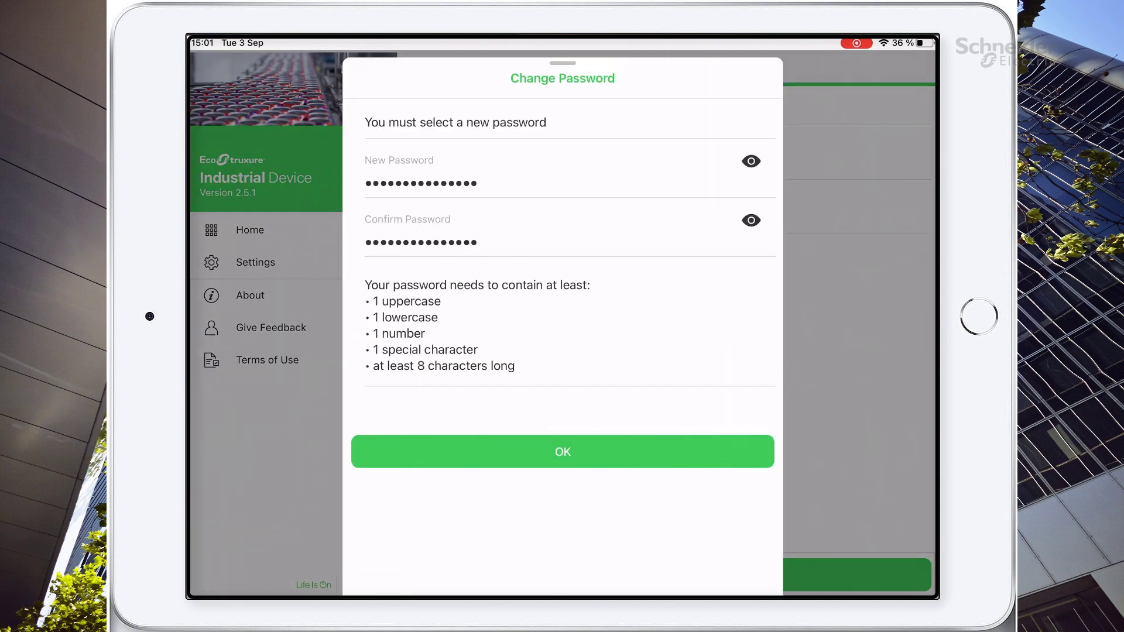
{"action": "left_click", "coordinate": [562, 452]}
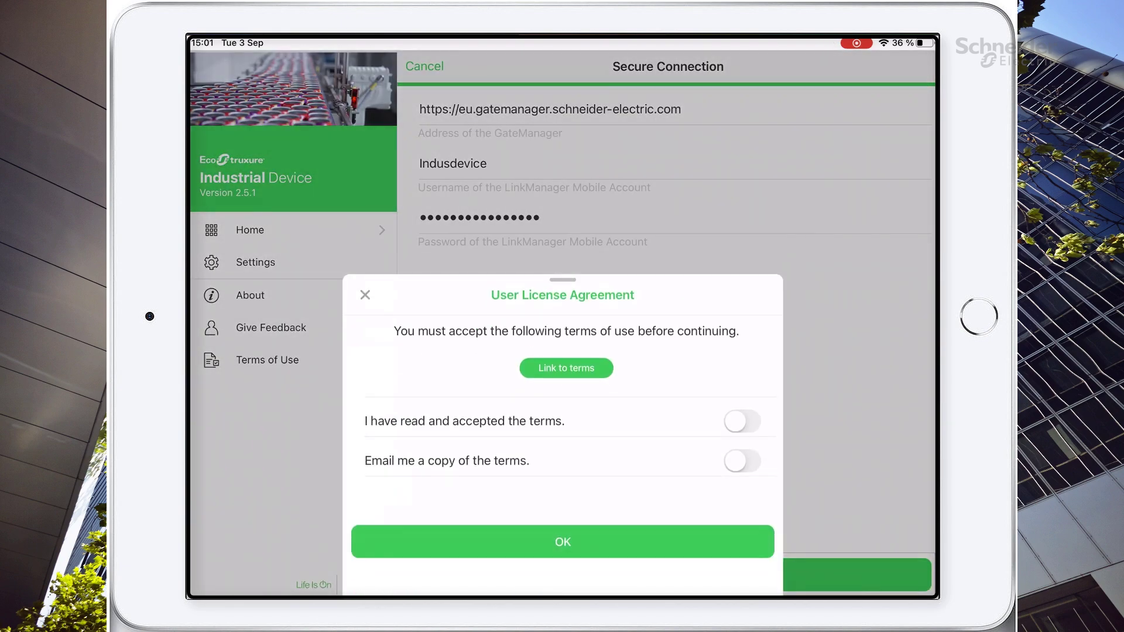
{"action": "left_click", "coordinate": [743, 461]}
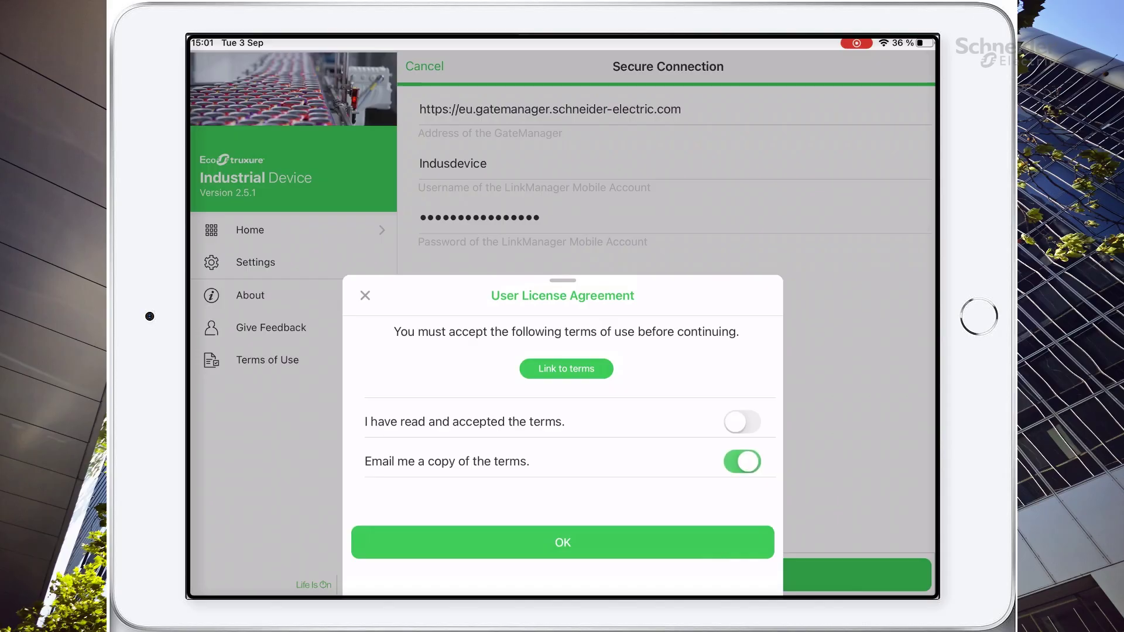
{"action": "left_click", "coordinate": [742, 422]}
{"action": "left_click", "coordinate": [743, 461]}
{"action": "left_click", "coordinate": [562, 542]}
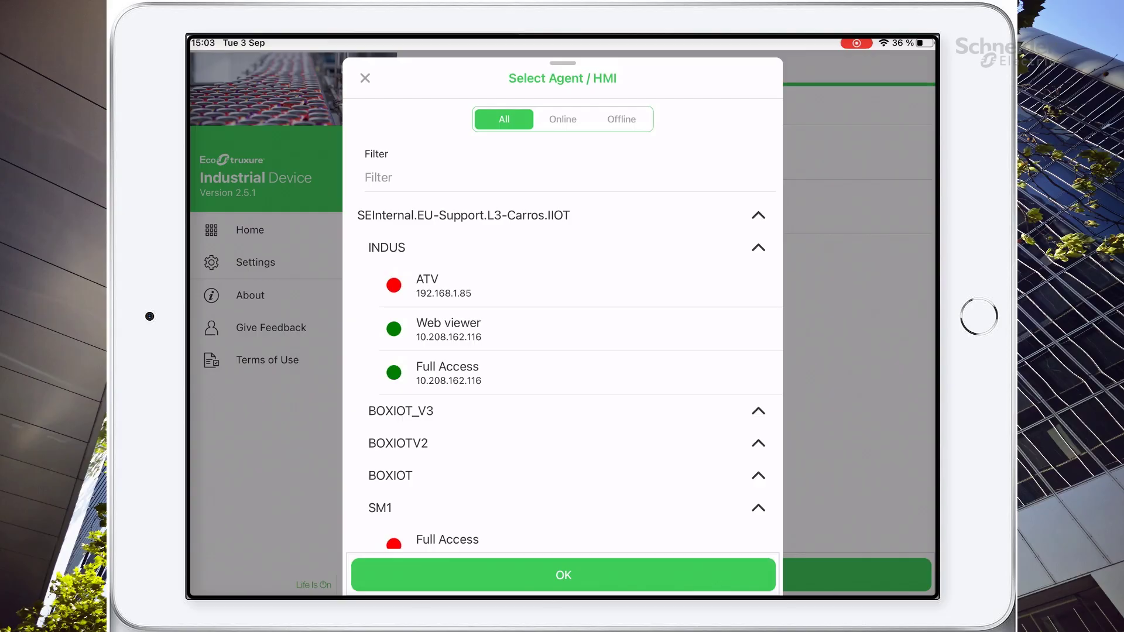
Step: Choose the Web viewer agent and accept the safety responsibility statement to connect
{"action": "left_click", "coordinate": [448, 329]}
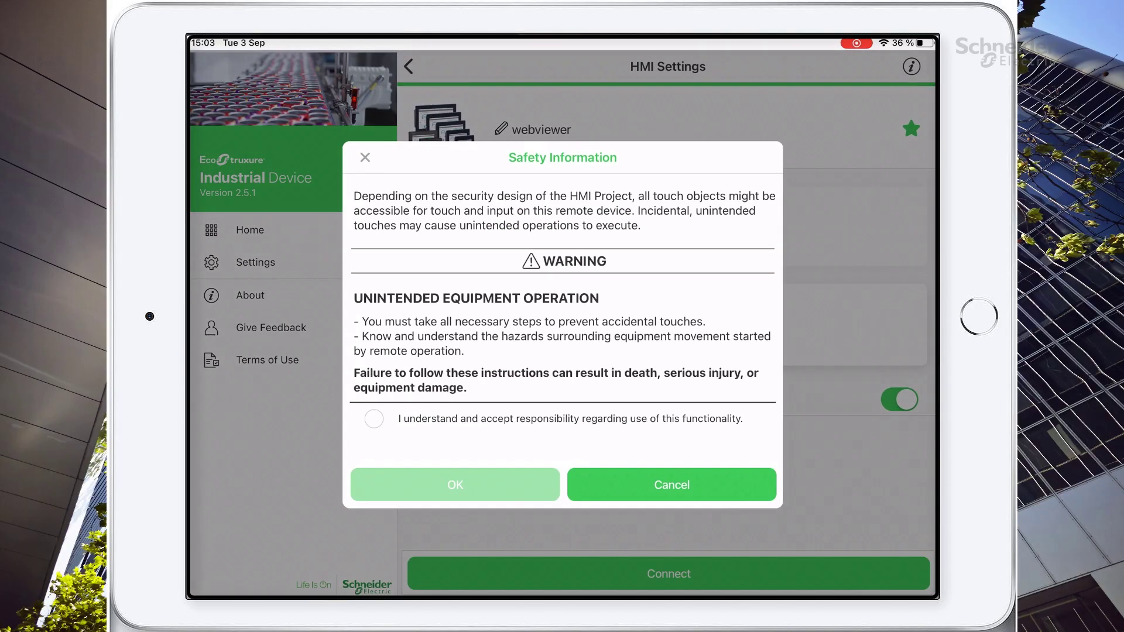
{"action": "left_click", "coordinate": [374, 418]}
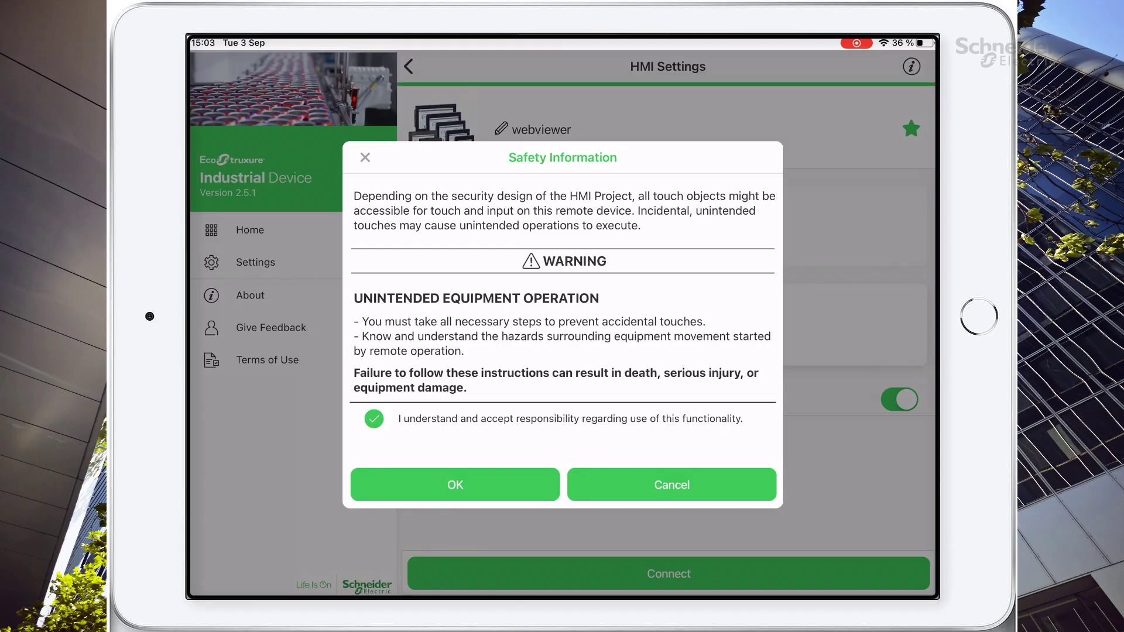
{"action": "left_click", "coordinate": [455, 485]}
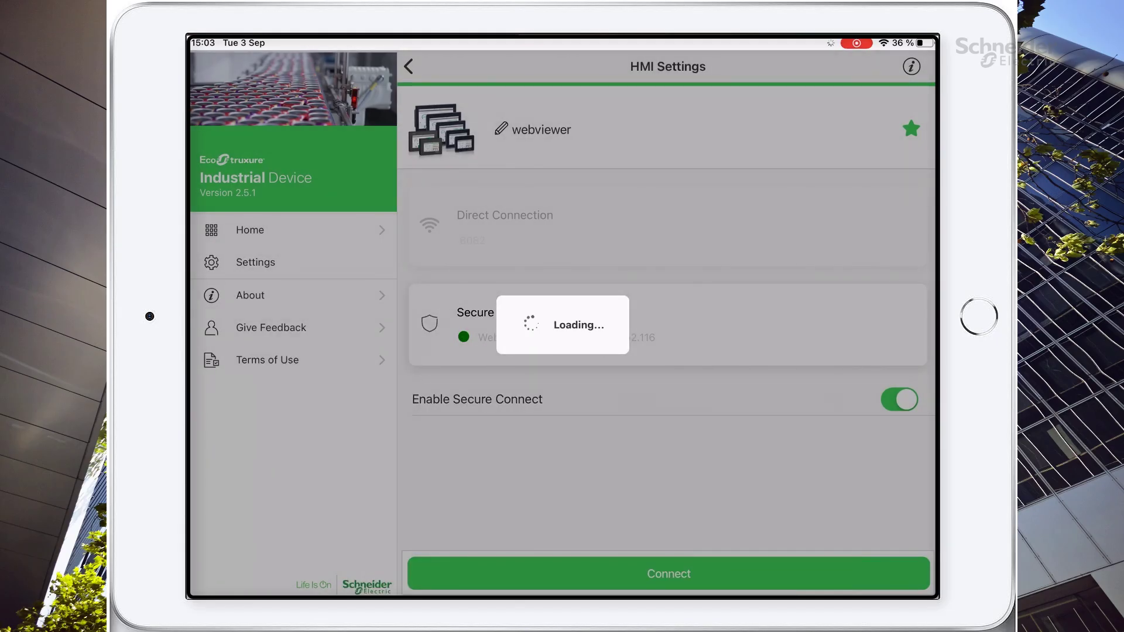